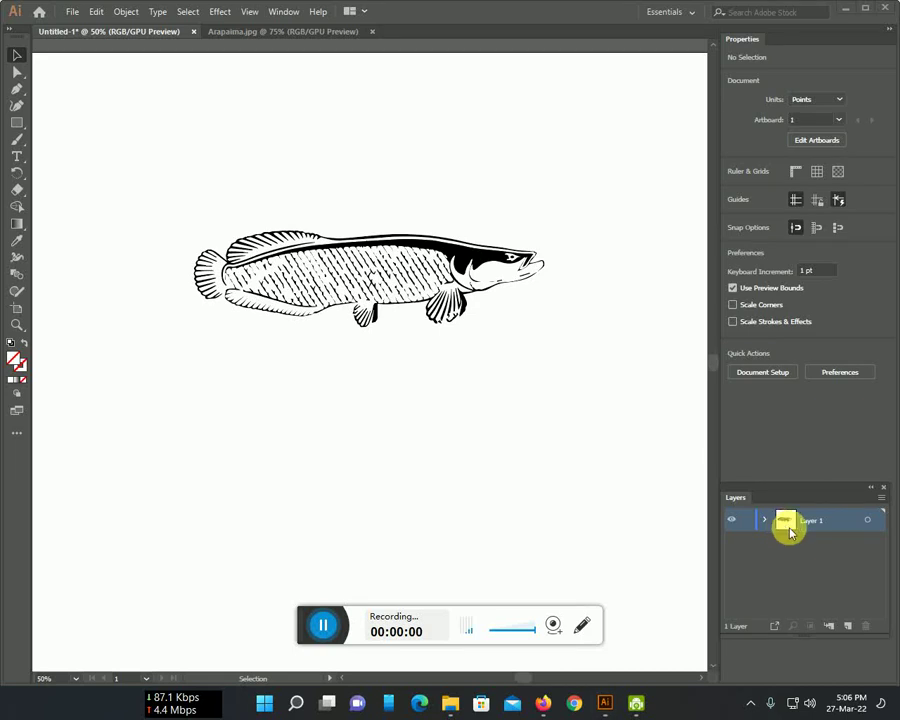
Add a new layer above the fish trace and select the trace on Layer 1.
click(840, 630)
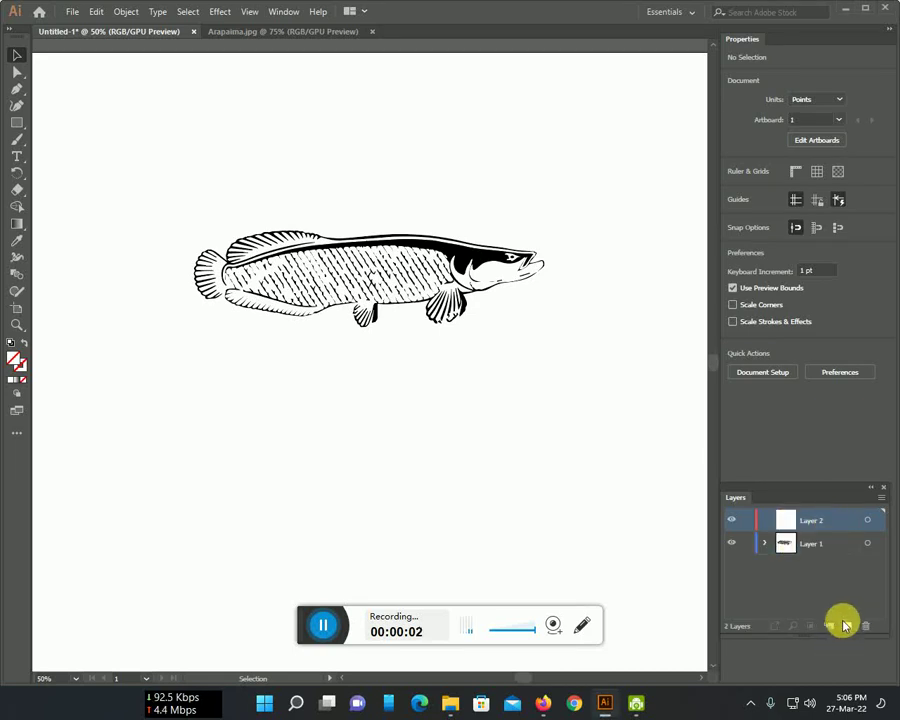
click(827, 547)
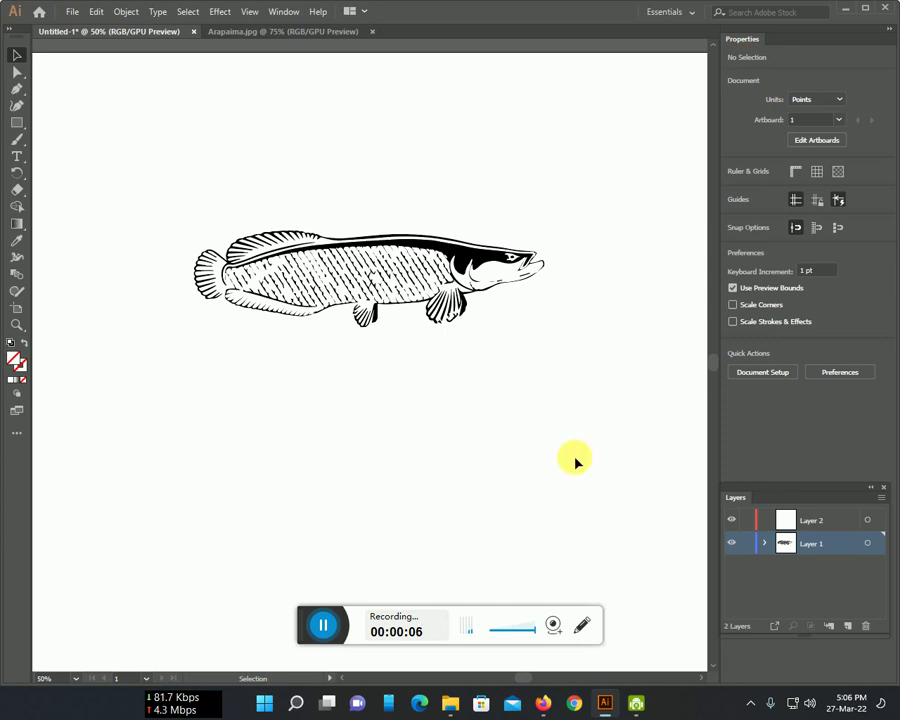
click(290, 214)
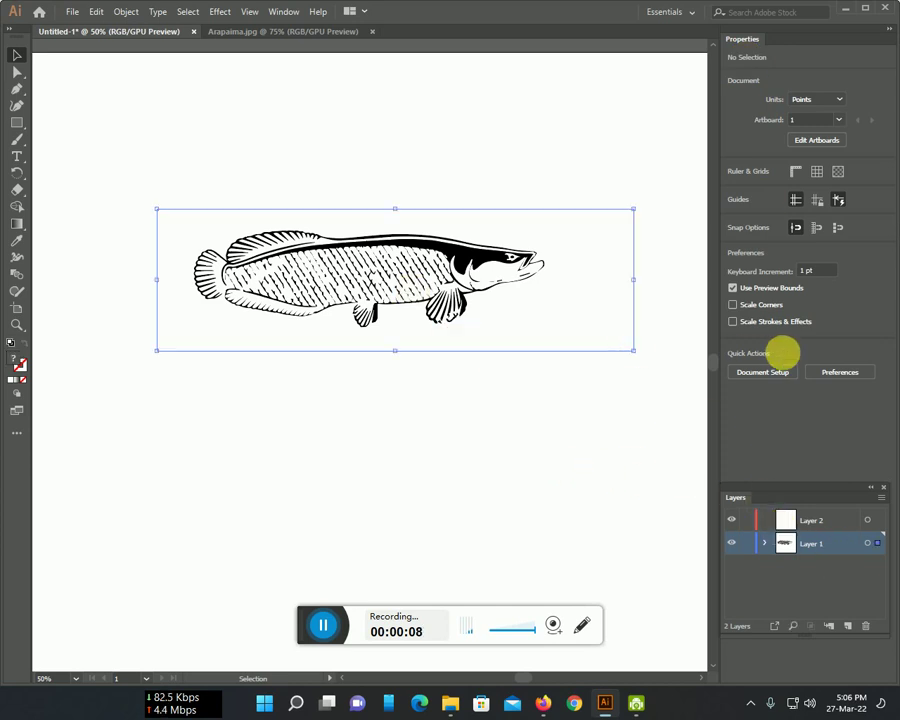
Fade the fish trace to 50% opacity, lock Layer 1 and make Layer 2 active.
click(820, 230)
click(800, 250)
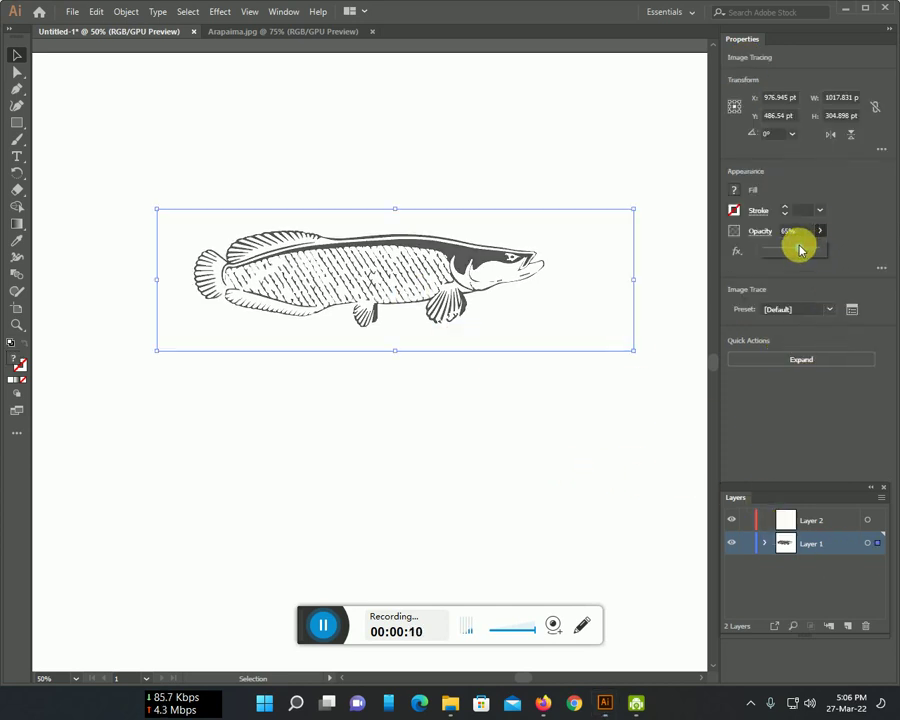
click(791, 248)
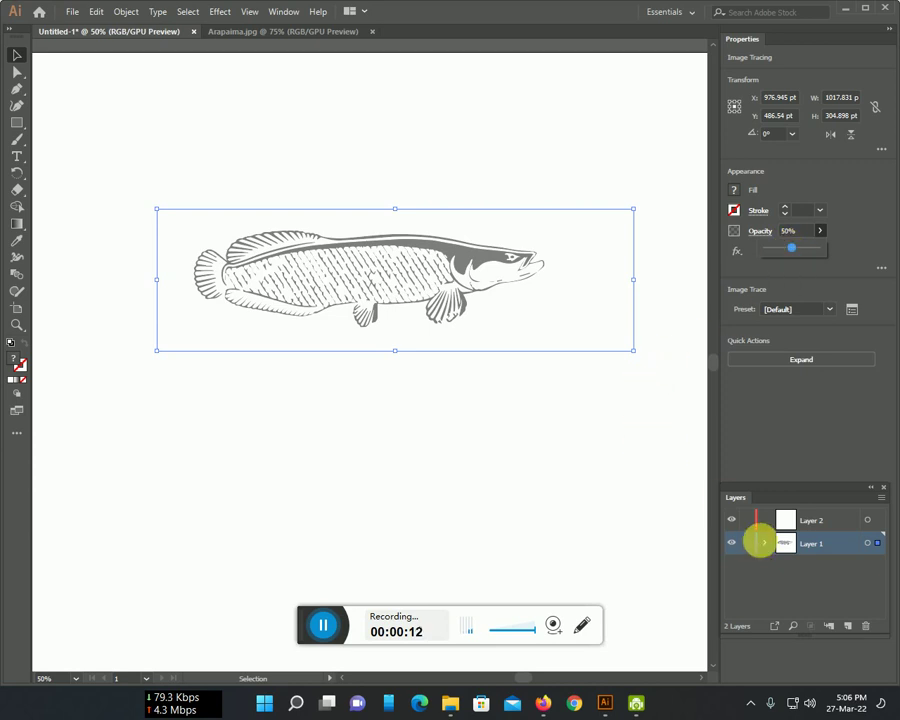
click(747, 543)
click(815, 520)
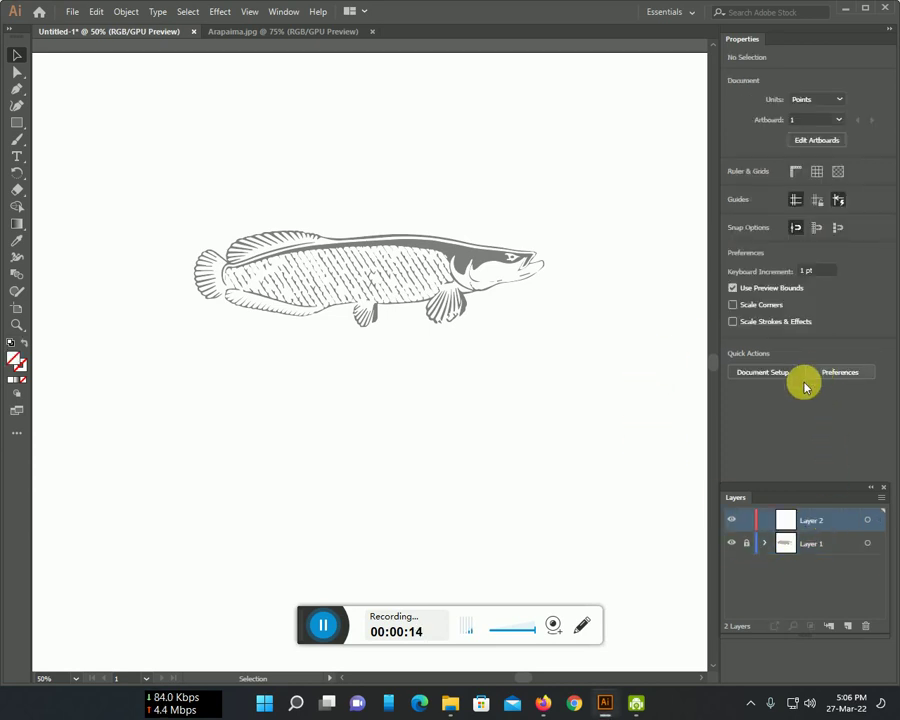
Set the Paintbrush to a black 1 pt stroke at 100% opacity.
key(b)
click(820, 230)
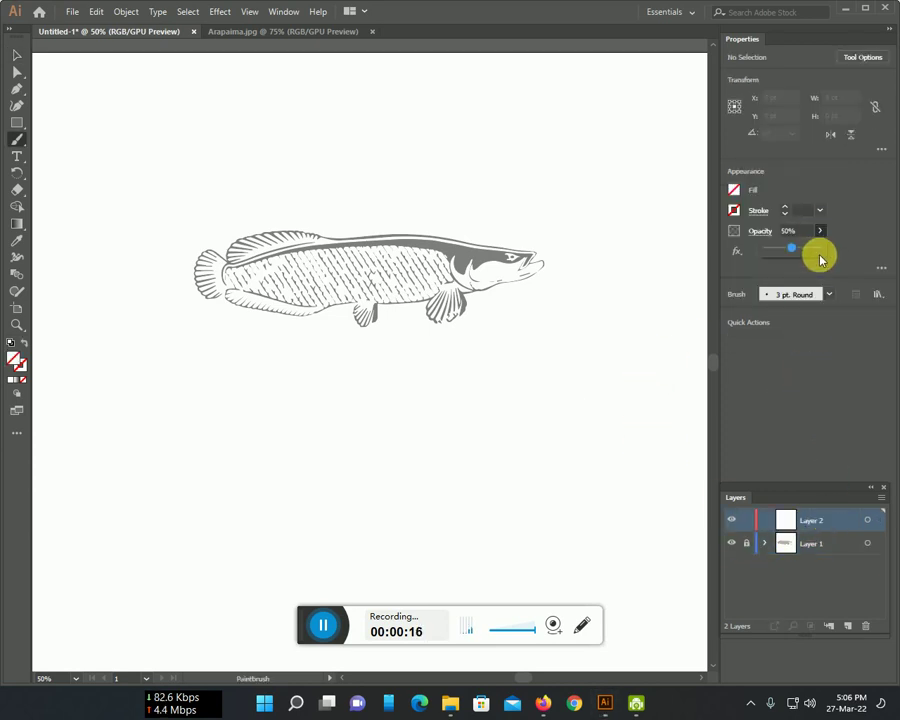
drag(812, 252, 830, 247)
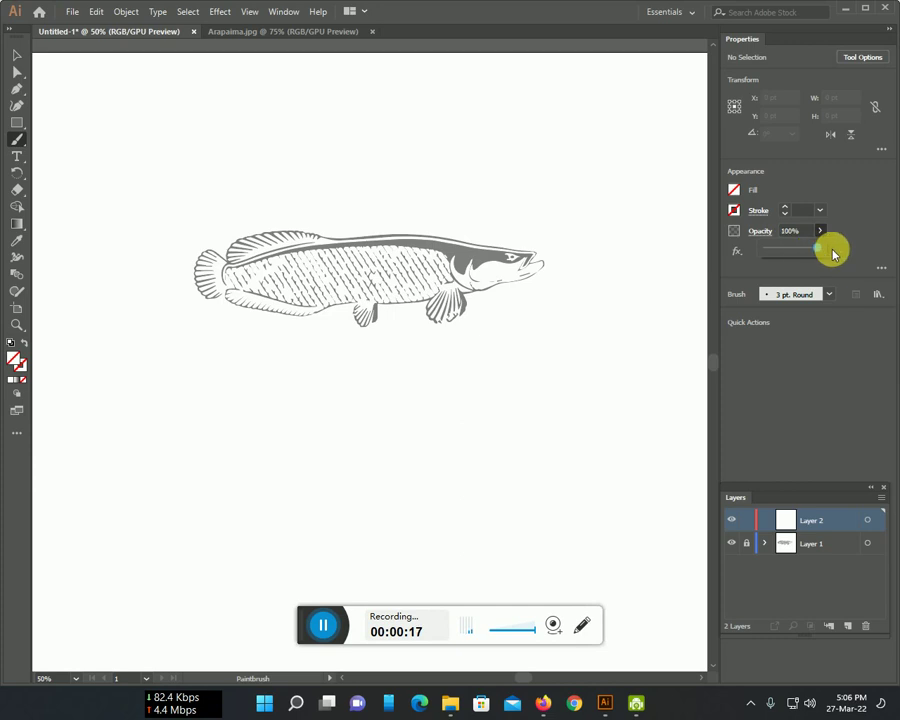
click(734, 210)
click(590, 302)
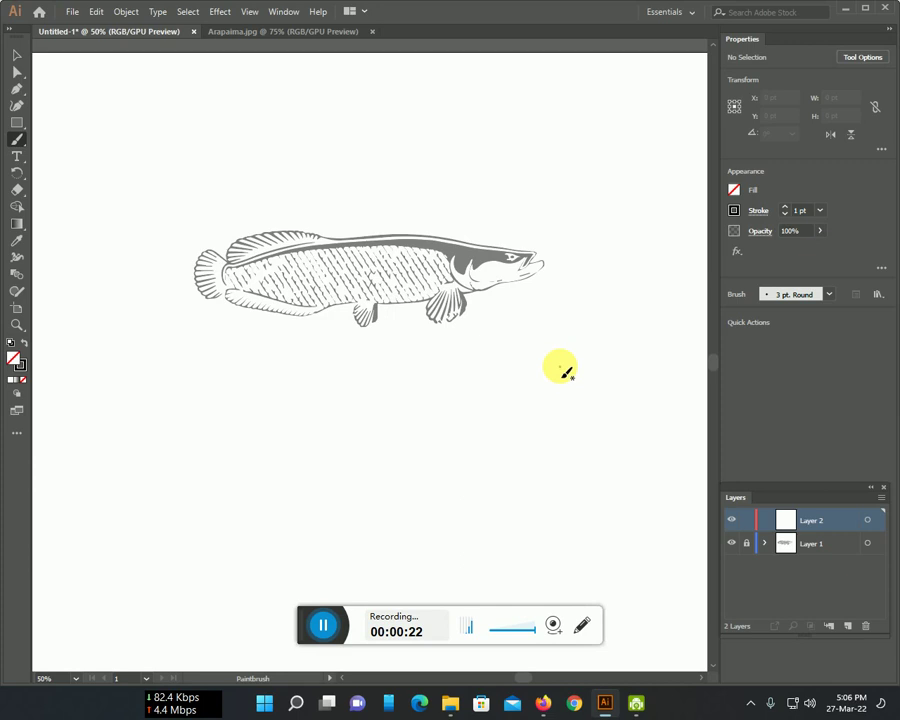
Zoom in to 300% on the fish's head.
key(v)
scroll(518, 347, up, 2)
scroll(518, 347, up, 2)
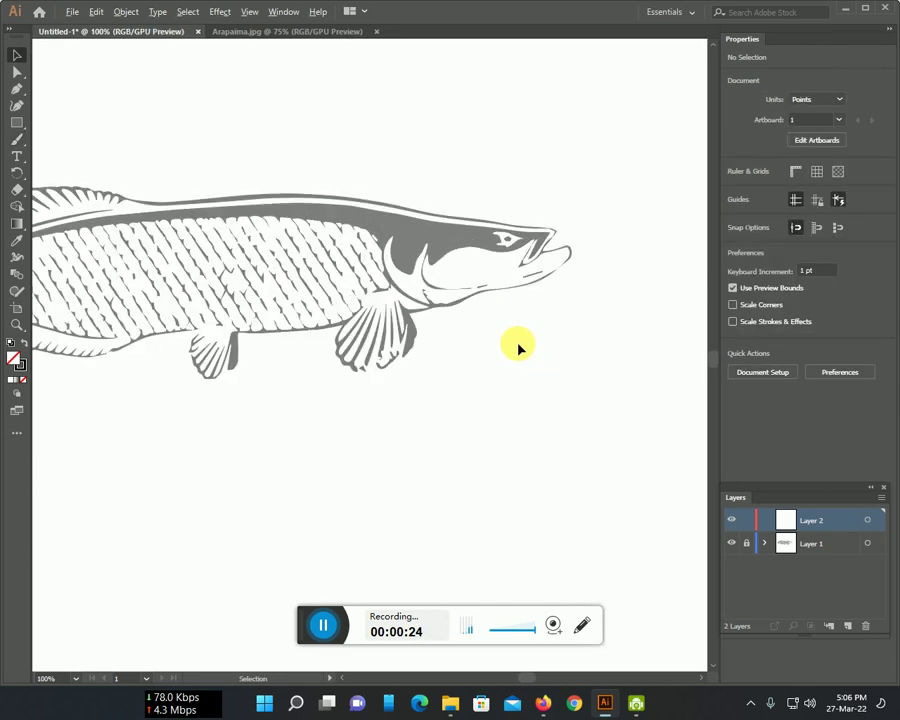
scroll(518, 347, up, 2)
scroll(542, 240, up, 1)
mouse_move(542, 240)
mouse_down()
mouse_move(557, 487)
mouse_move(468, 513)
mouse_up()
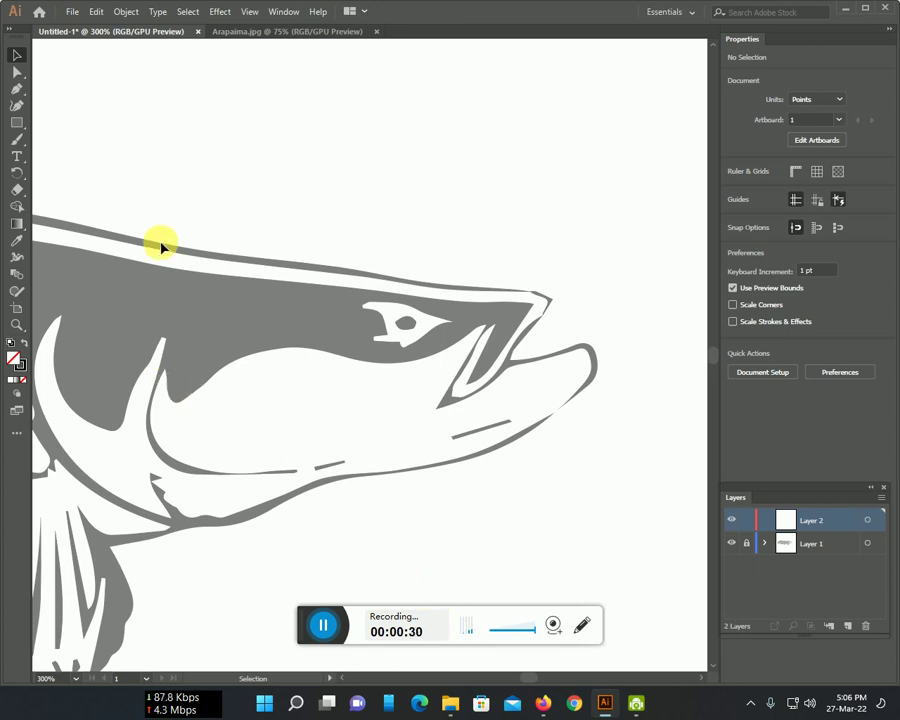
Brush the back and snout, the upper jaw line below the eye, and the eye outline.
key(b)
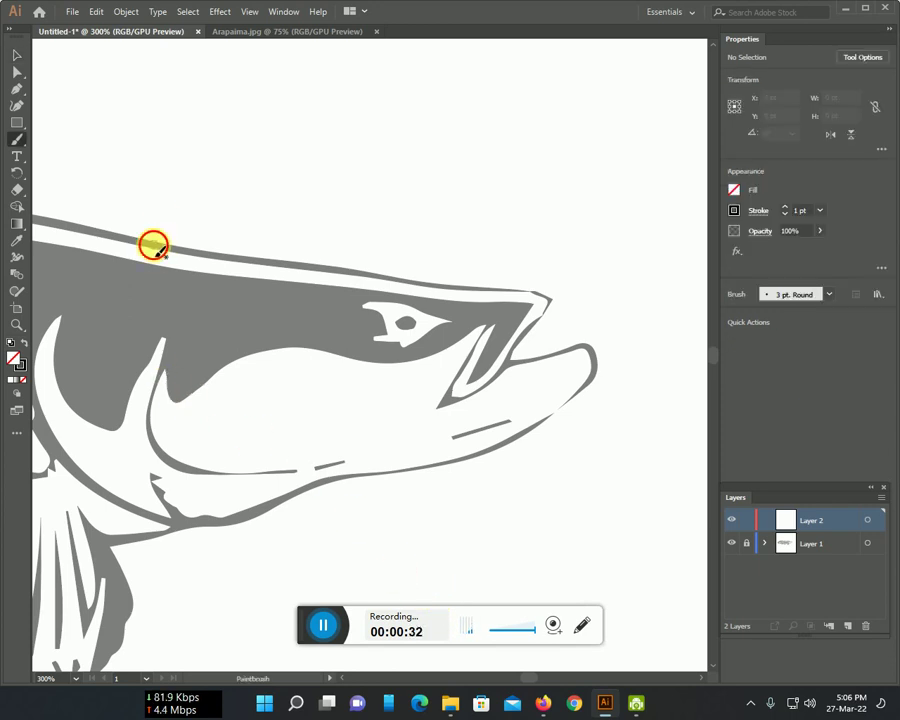
mouse_move(213, 262)
mouse_down()
mouse_move(555, 305)
mouse_move(520, 348)
mouse_move(596, 354)
mouse_move(588, 386)
mouse_move(480, 458)
mouse_move(368, 478)
mouse_move(221, 523)
mouse_move(110, 535)
mouse_up()
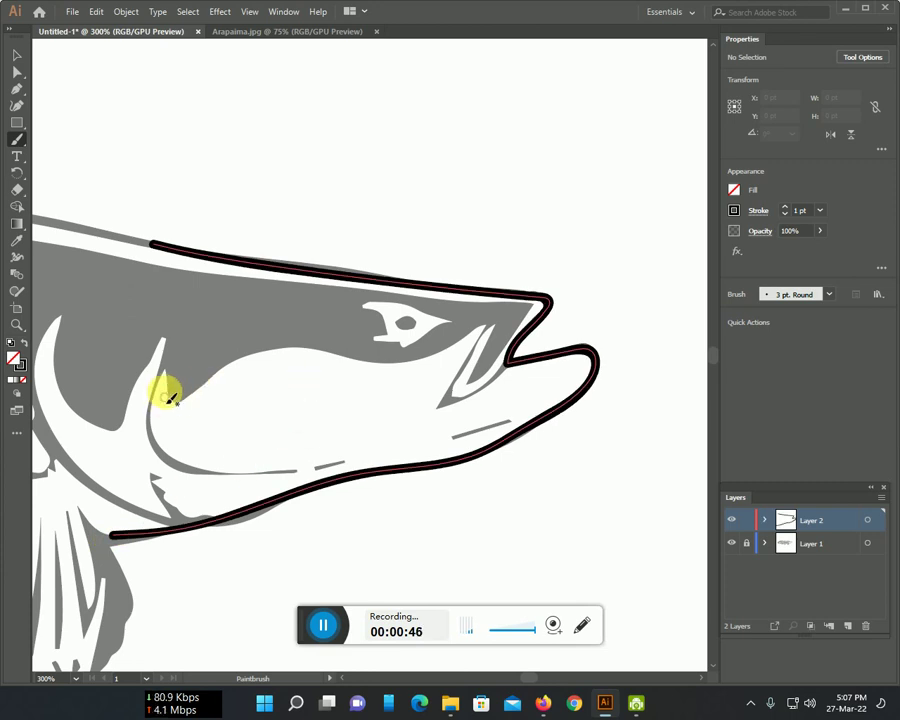
mouse_move(161, 370)
mouse_down()
mouse_move(184, 386)
mouse_move(236, 360)
mouse_move(296, 350)
mouse_move(414, 368)
mouse_move(494, 326)
mouse_move(458, 390)
mouse_move(508, 364)
mouse_up()
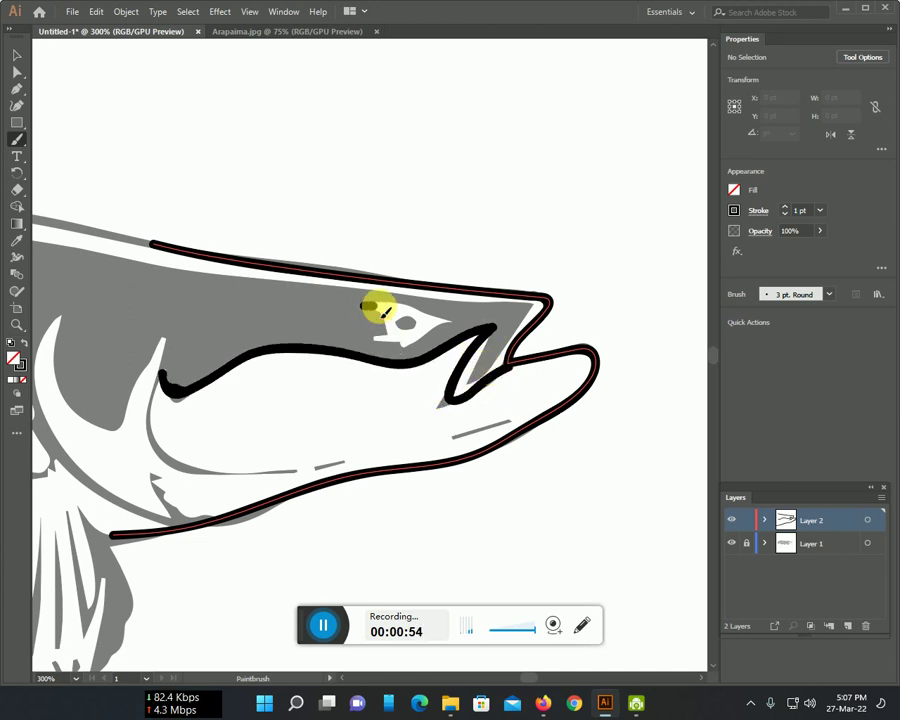
drag(456, 327, 416, 340)
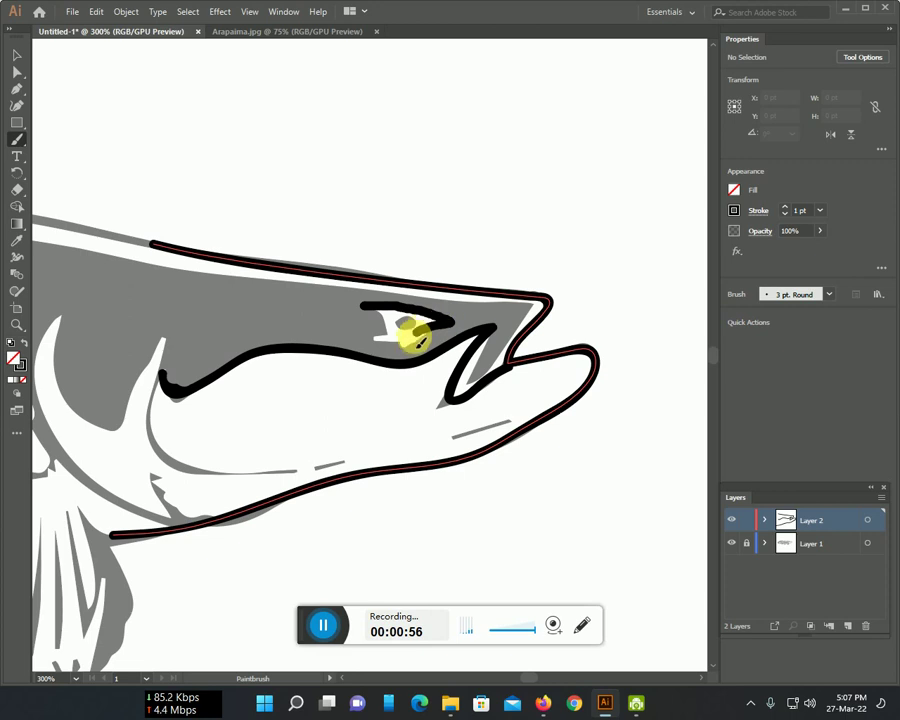
drag(370, 312, 398, 325)
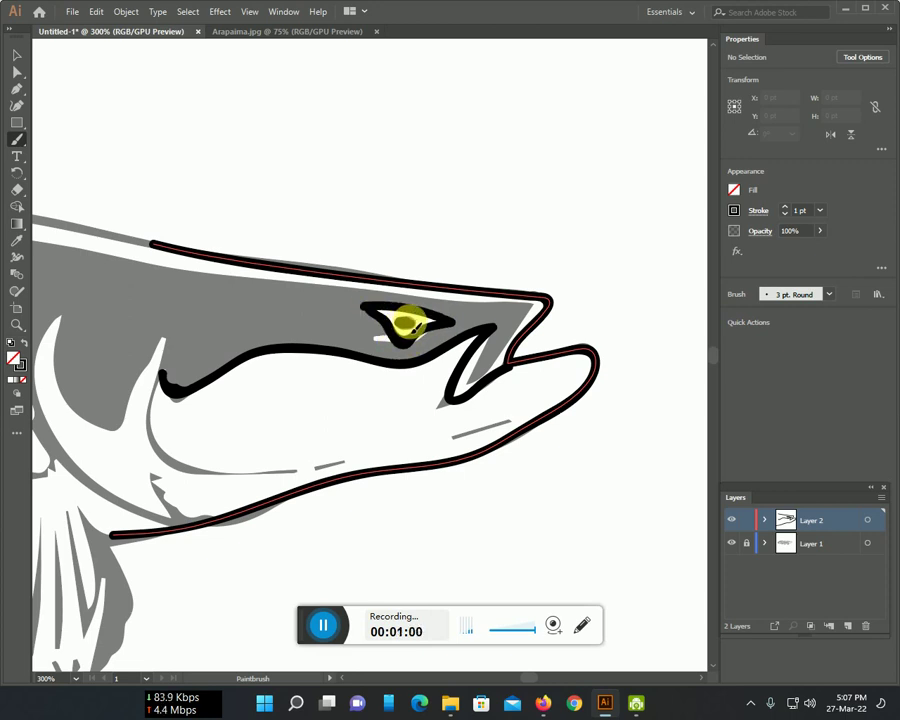
Trace the gill cover's outer edge, pointed spine tip and inner curve.
scroll(460, 366, left, 3)
scroll(514, 324, down, 2)
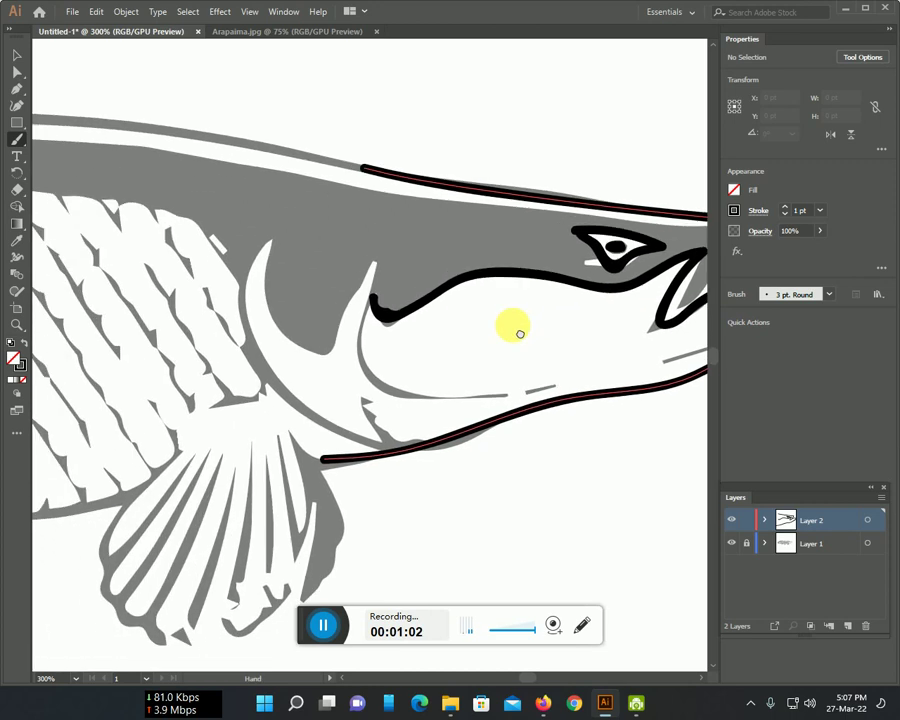
drag(268, 250, 257, 272)
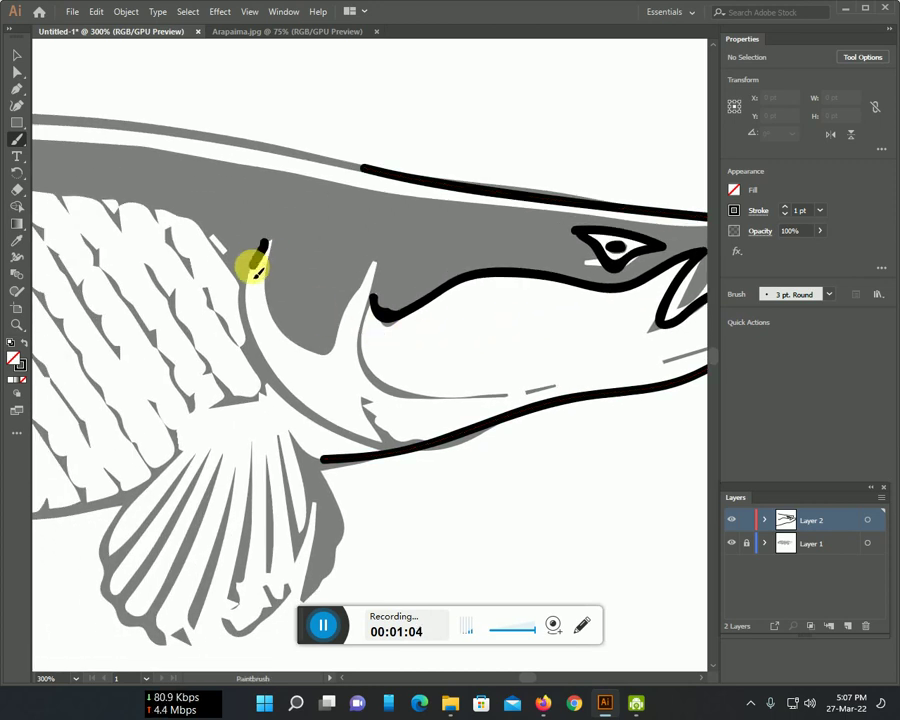
mouse_move(256, 325)
mouse_down()
mouse_move(270, 366)
mouse_move(378, 445)
mouse_up()
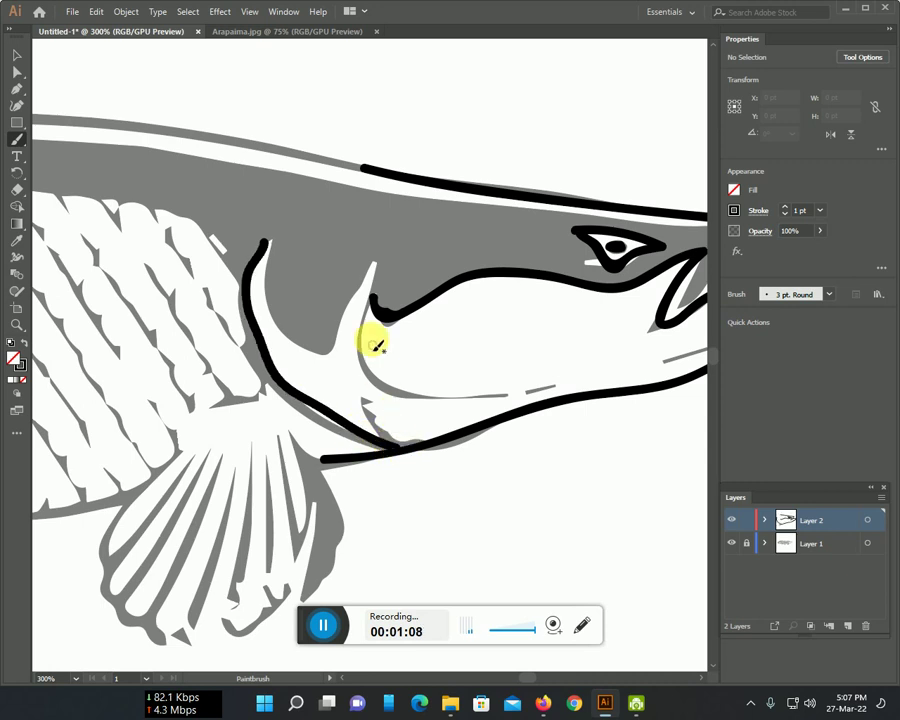
mouse_move(378, 262)
mouse_down()
mouse_move(370, 338)
mouse_move(382, 381)
mouse_move(459, 405)
mouse_up()
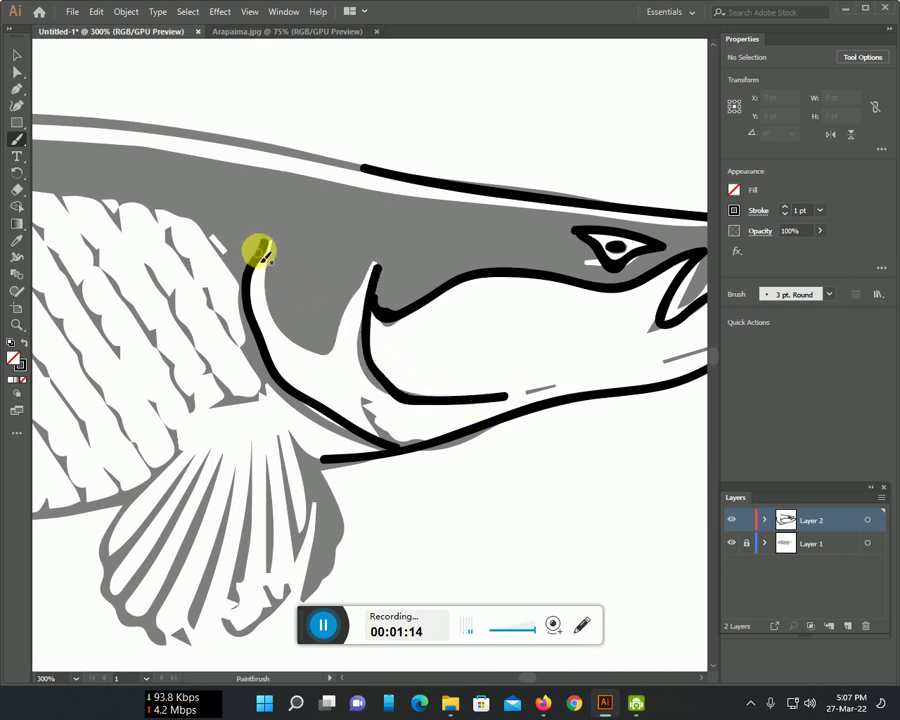
mouse_move(270, 276)
mouse_down()
mouse_move(318, 350)
mouse_move(362, 294)
mouse_up()
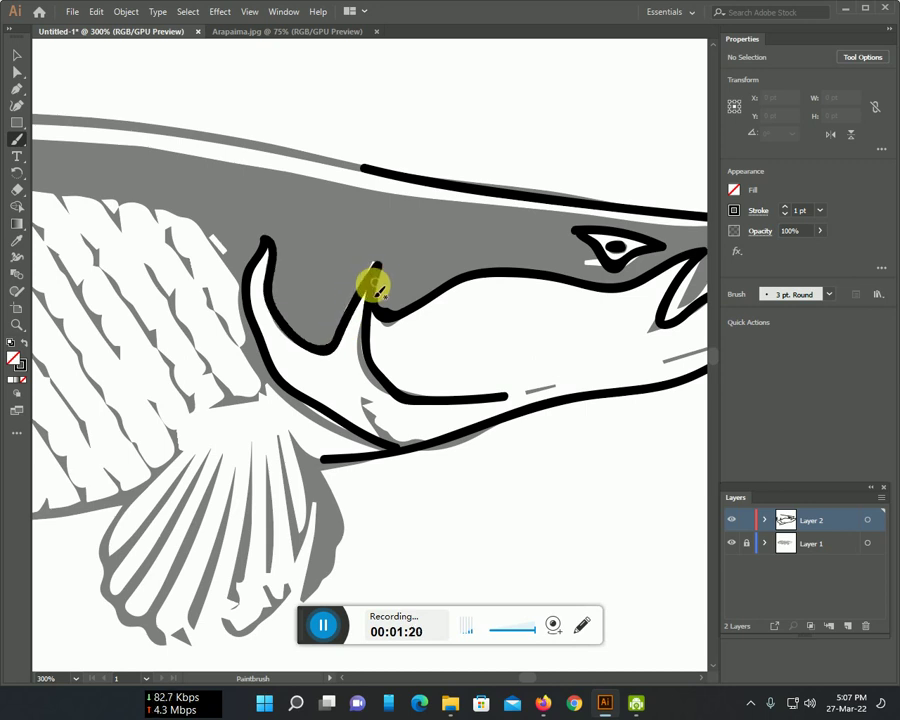
Outline the pectoral fin's left, lower and right edges, undoing one stray ray stroke.
scroll(372, 280, left, 5)
scroll(372, 280, down, 3)
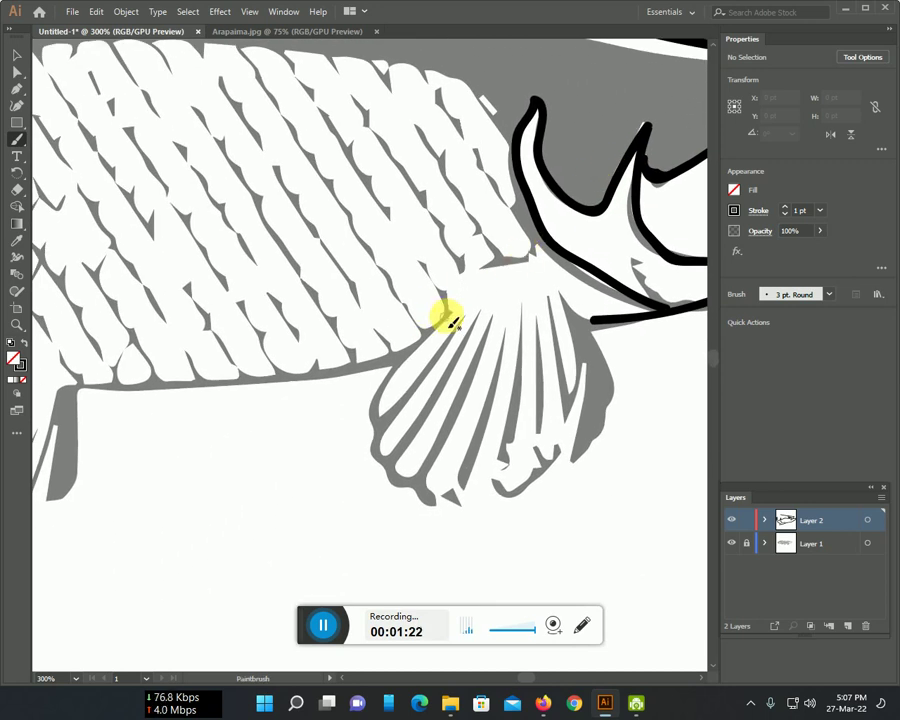
drag(440, 322, 381, 386)
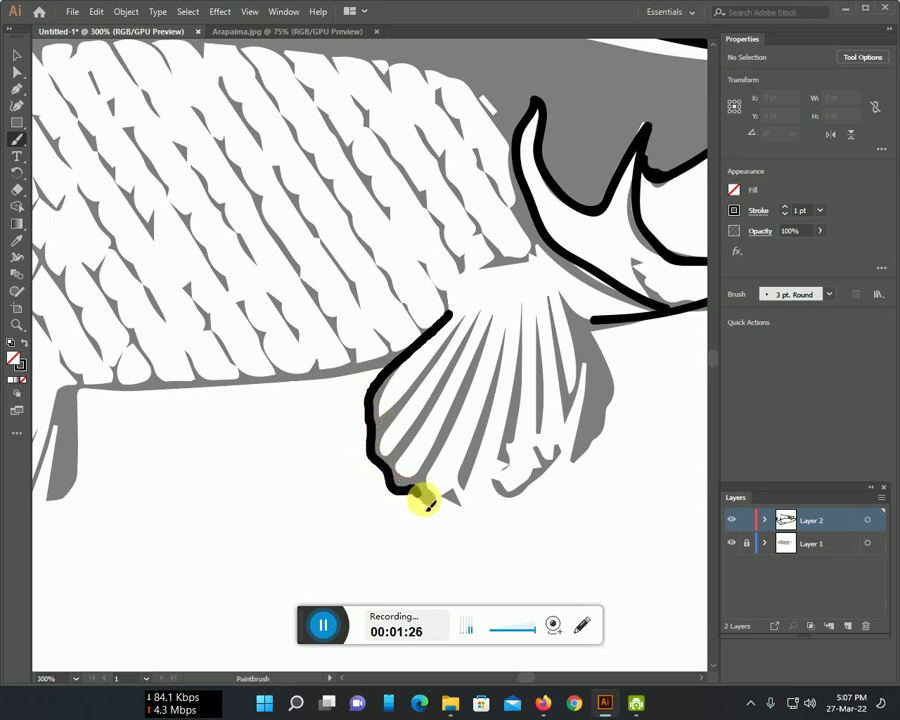
drag(437, 510, 435, 507)
mouse_move(596, 326)
mouse_down()
mouse_move(604, 396)
mouse_move(582, 474)
mouse_up()
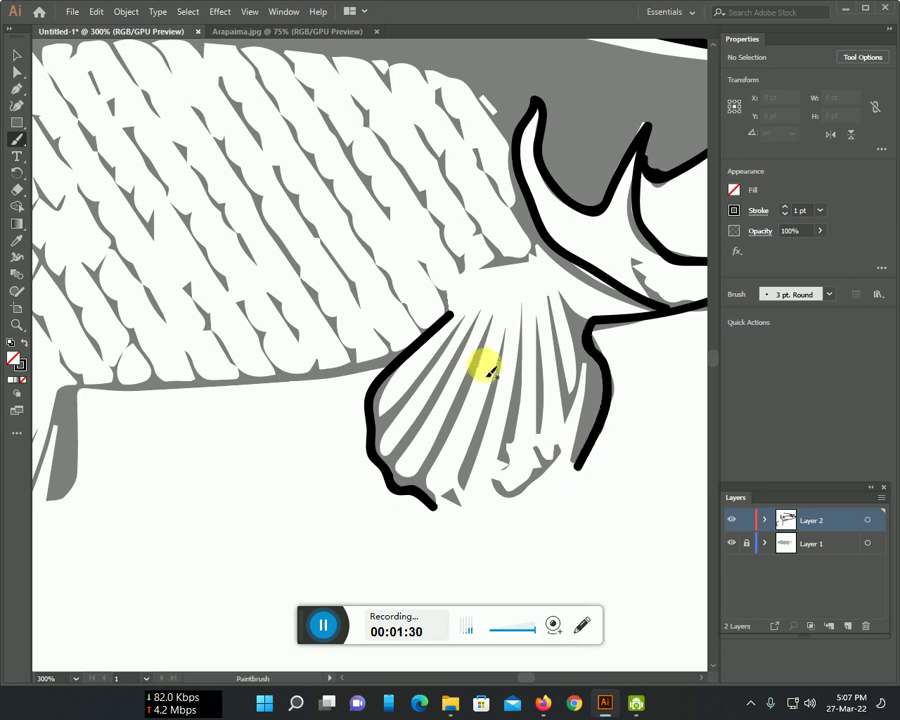
mouse_move(460, 320)
mouse_down()
mouse_move(409, 404)
mouse_move(382, 422)
mouse_up()
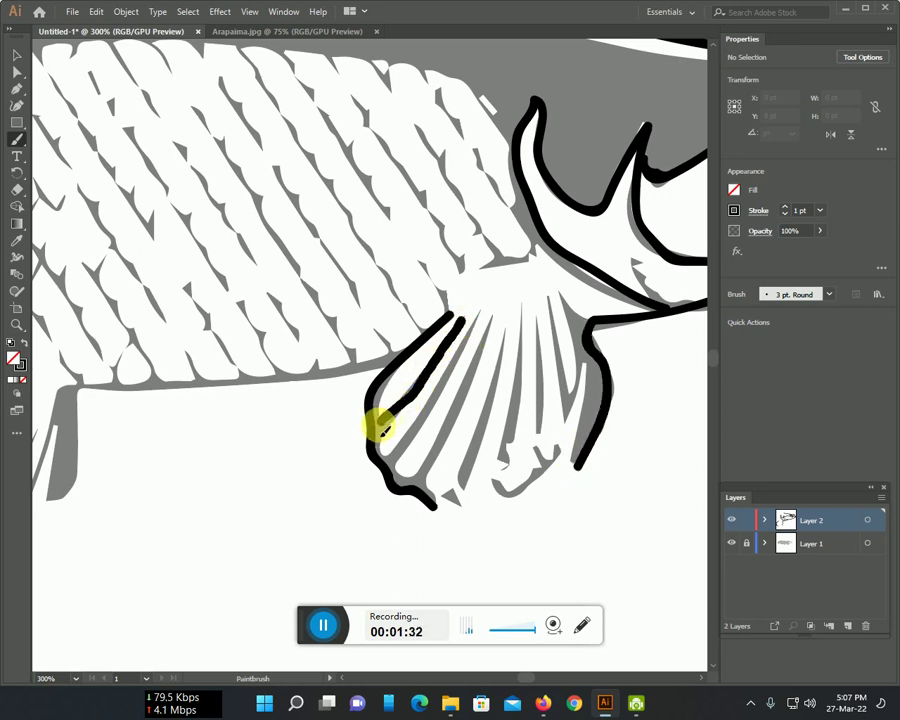
key(ctrl+z)
Trace the ray lines inside the pectoral fin.
drag(481, 322, 392, 466)
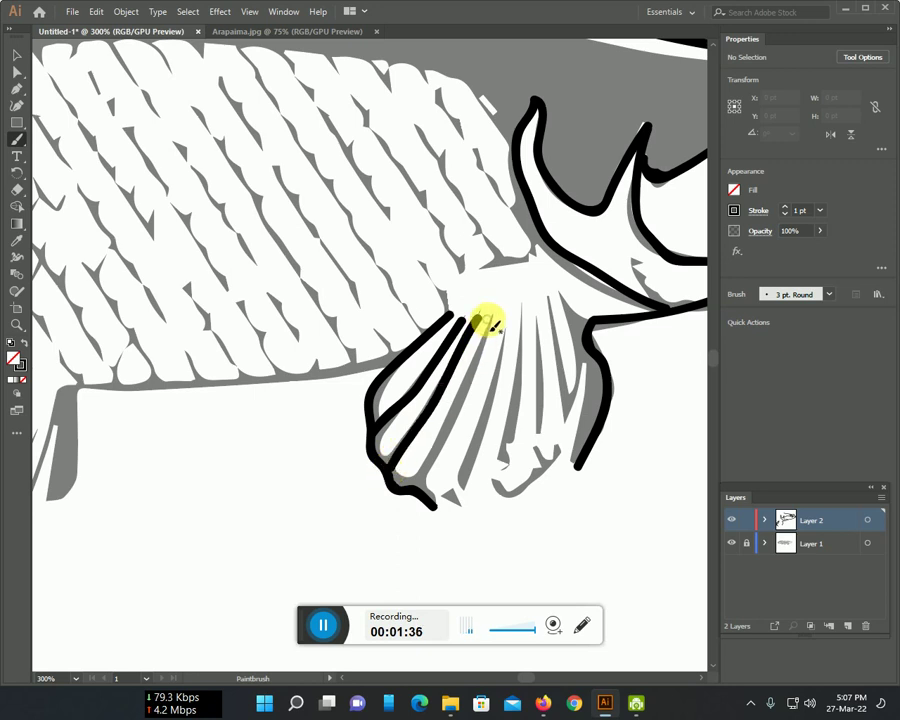
drag(488, 316, 424, 495)
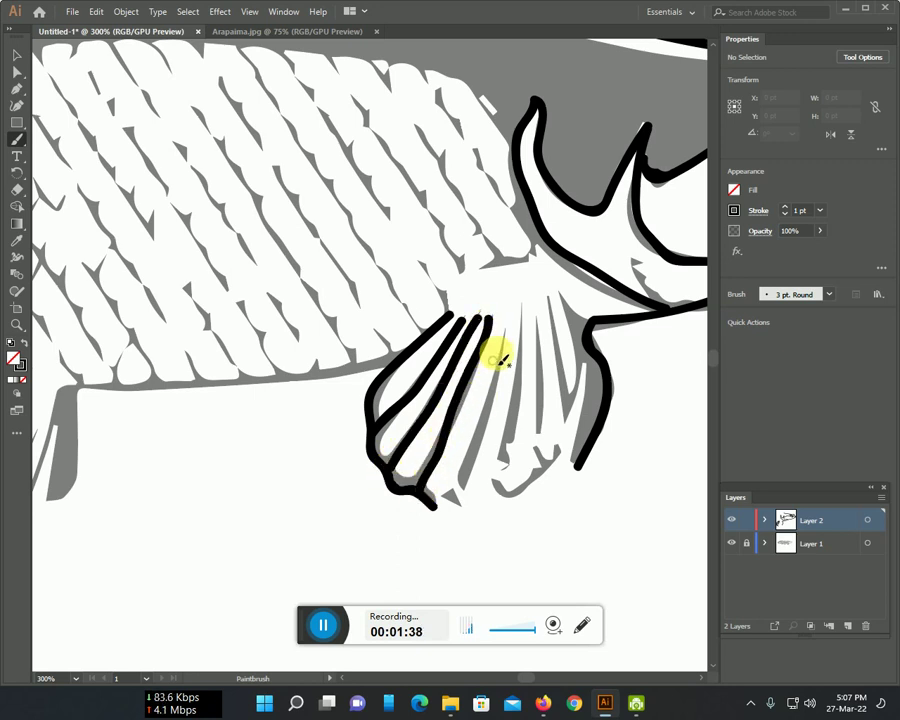
drag(503, 331, 468, 482)
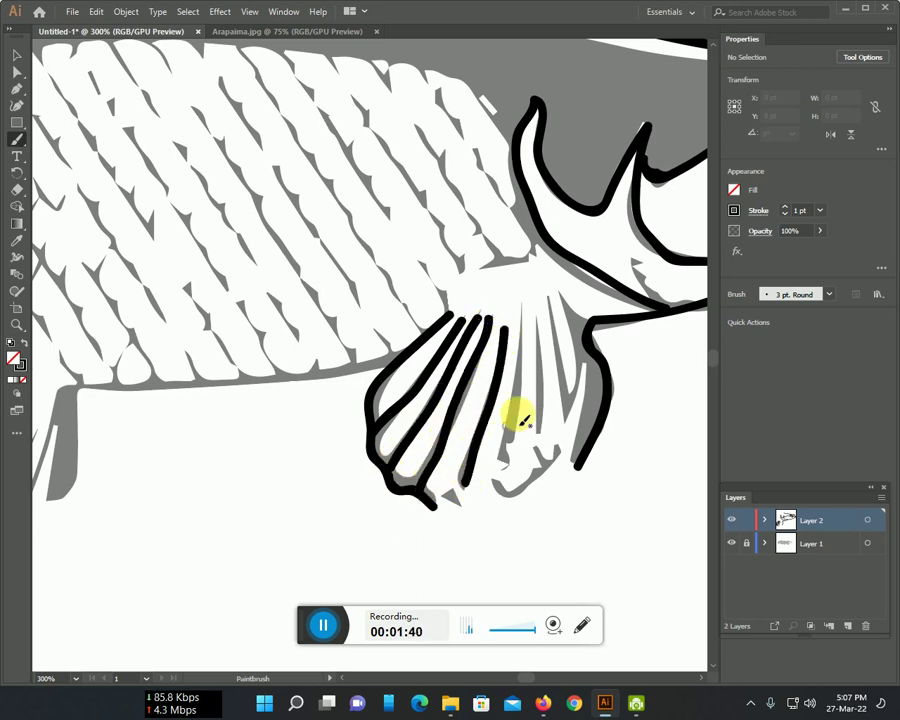
scroll(530, 390, down, 1)
drag(525, 276, 498, 442)
drag(538, 278, 538, 418)
mouse_move(551, 259)
mouse_down()
mouse_move(573, 366)
mouse_move(513, 450)
mouse_up()
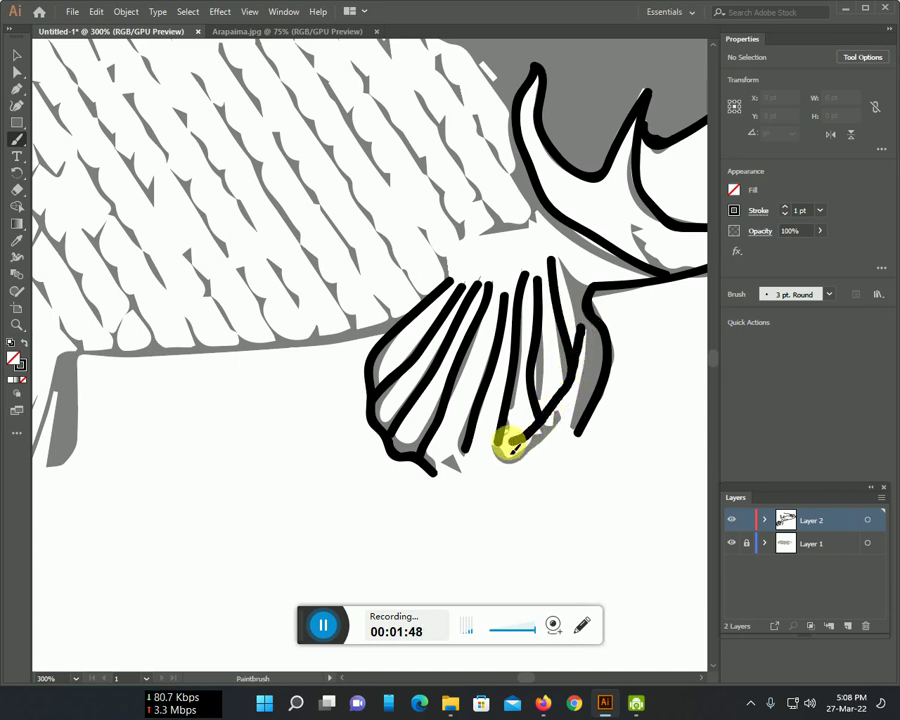
Close the pectoral fin's bottom edge and trace the belly line toward the pelvic fin.
mouse_move(432, 476)
mouse_down()
mouse_move(580, 430)
mouse_move(470, 468)
mouse_up()
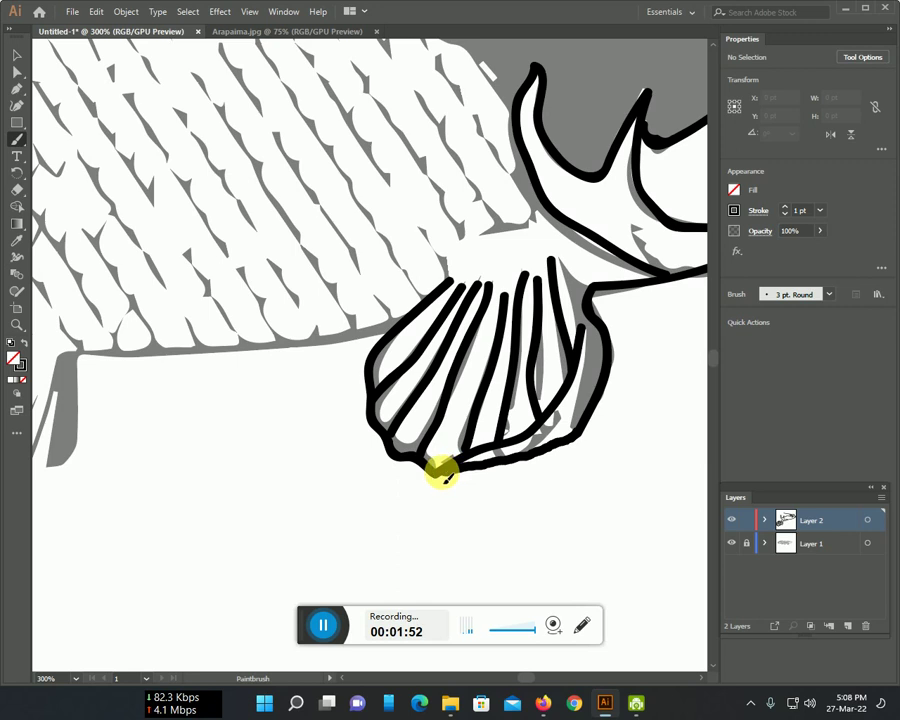
drag(328, 454, 558, 504)
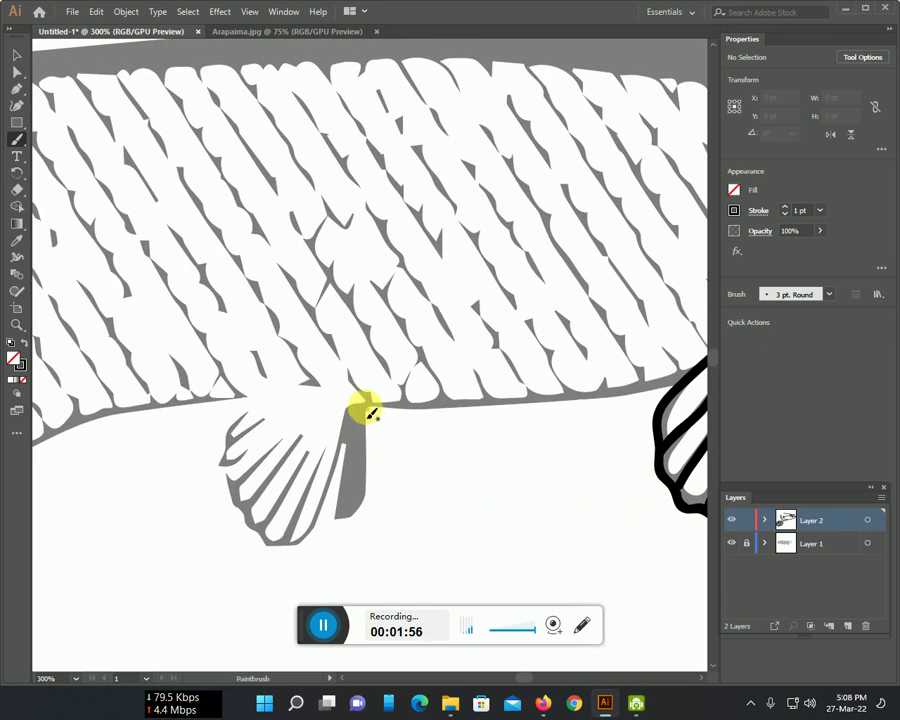
mouse_move(366, 408)
mouse_down()
mouse_move(502, 406)
mouse_move(674, 377)
mouse_up()
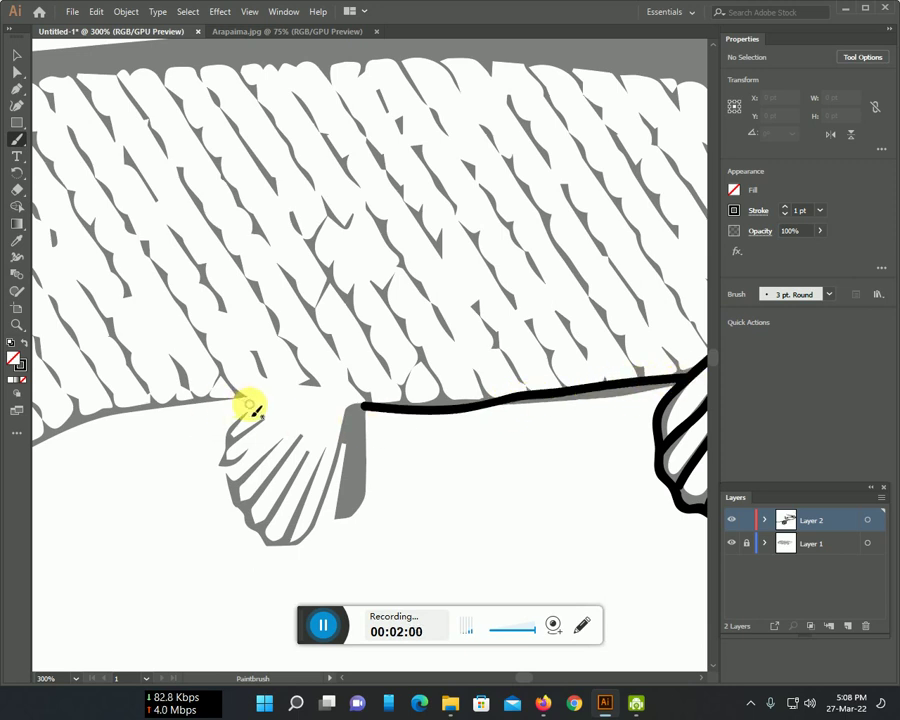
Outline the pelvic fin, hatch its rays, and extend the belly line leftward.
mouse_move(248, 405)
mouse_down()
mouse_move(220, 432)
mouse_move(233, 498)
mouse_move(261, 538)
mouse_move(357, 516)
mouse_move(370, 454)
mouse_move(364, 410)
mouse_move(316, 524)
mouse_up()
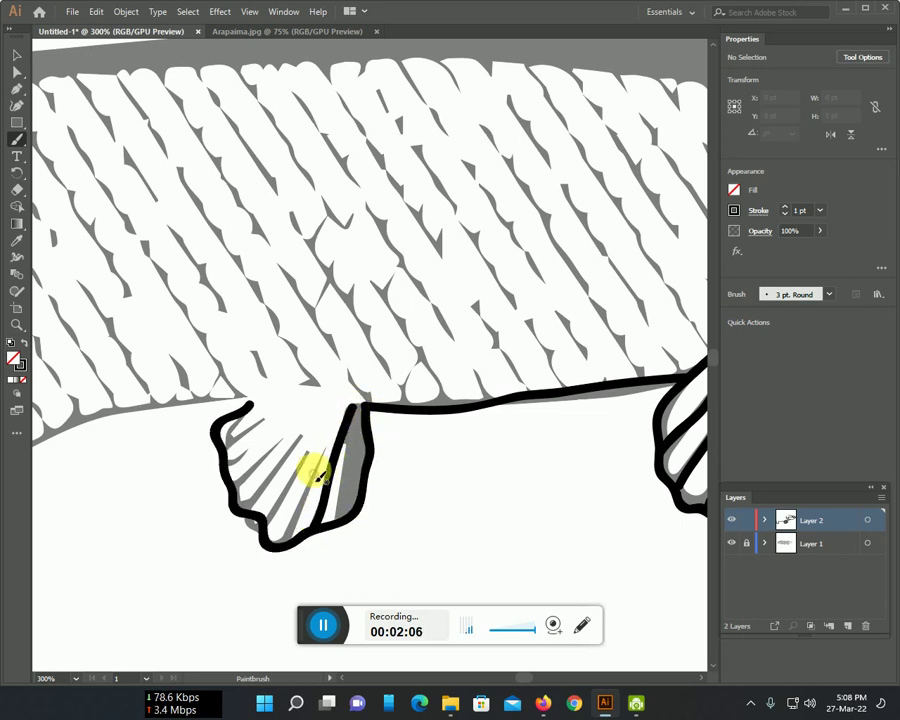
drag(322, 456, 283, 538)
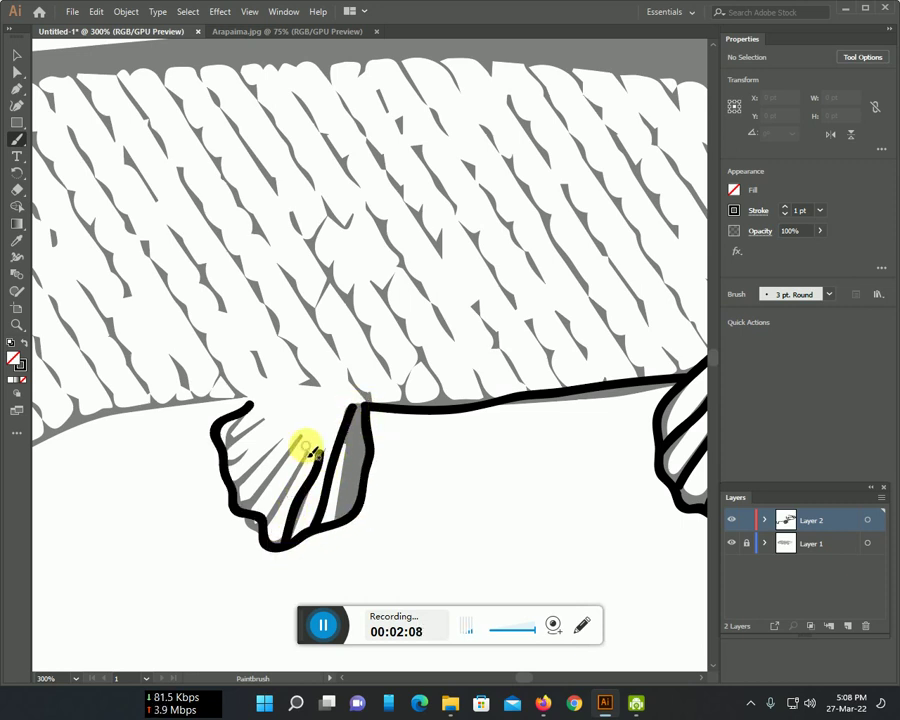
mouse_move(305, 434)
mouse_down()
mouse_move(295, 470)
mouse_move(261, 512)
mouse_up()
drag(277, 452, 240, 500)
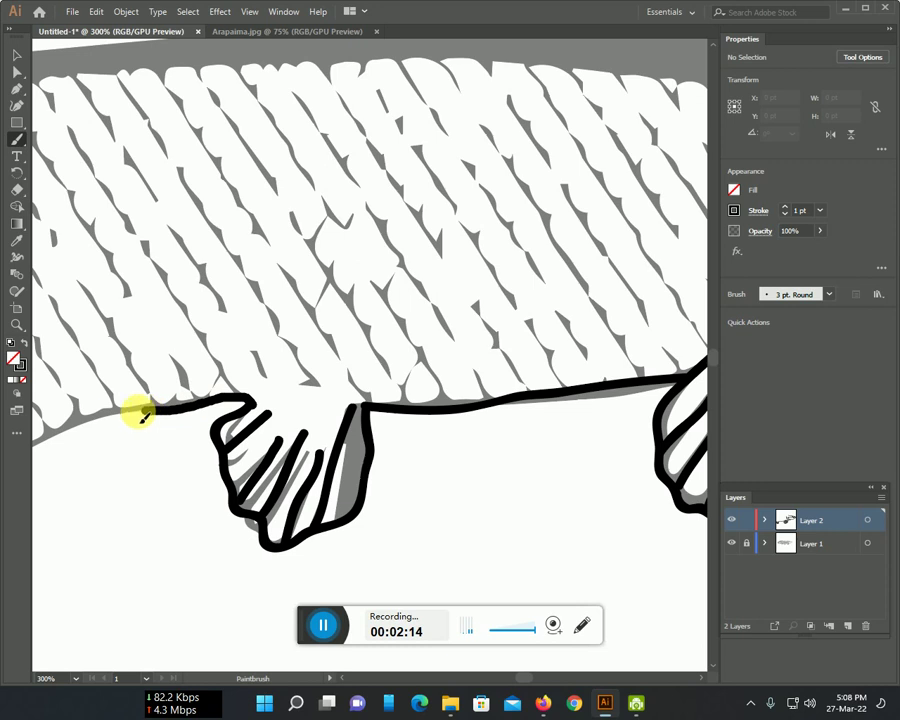
drag(253, 404, 36, 442)
mouse_move(124, 430)
mouse_down()
mouse_move(440, 315)
mouse_move(52, 300)
mouse_up()
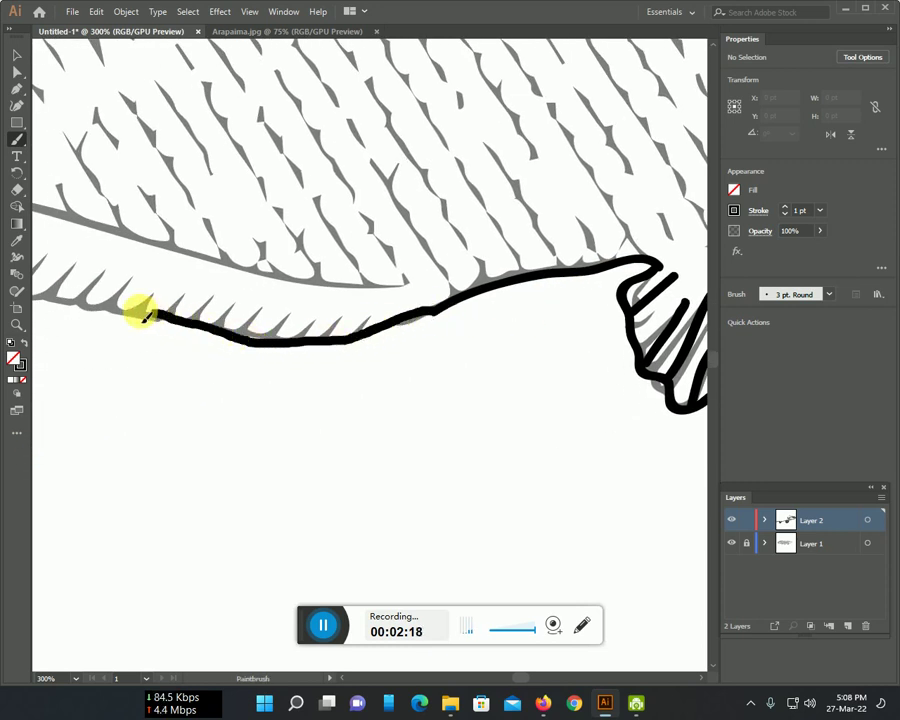
Outline the long rear lower fin, around its rounded tip and along its bottom edge.
drag(172, 328, 582, 476)
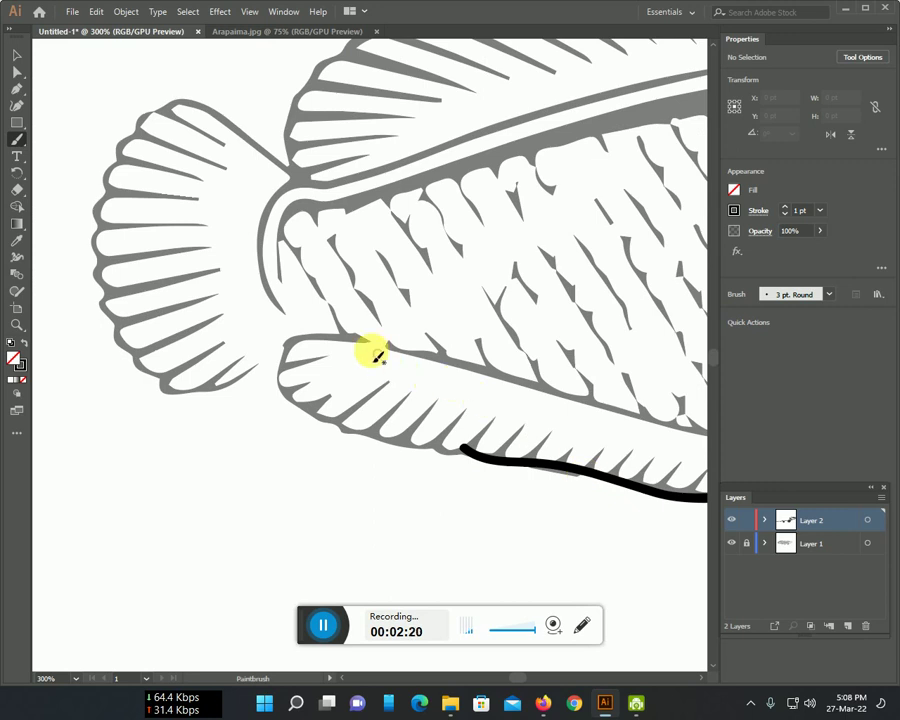
drag(340, 338, 620, 410)
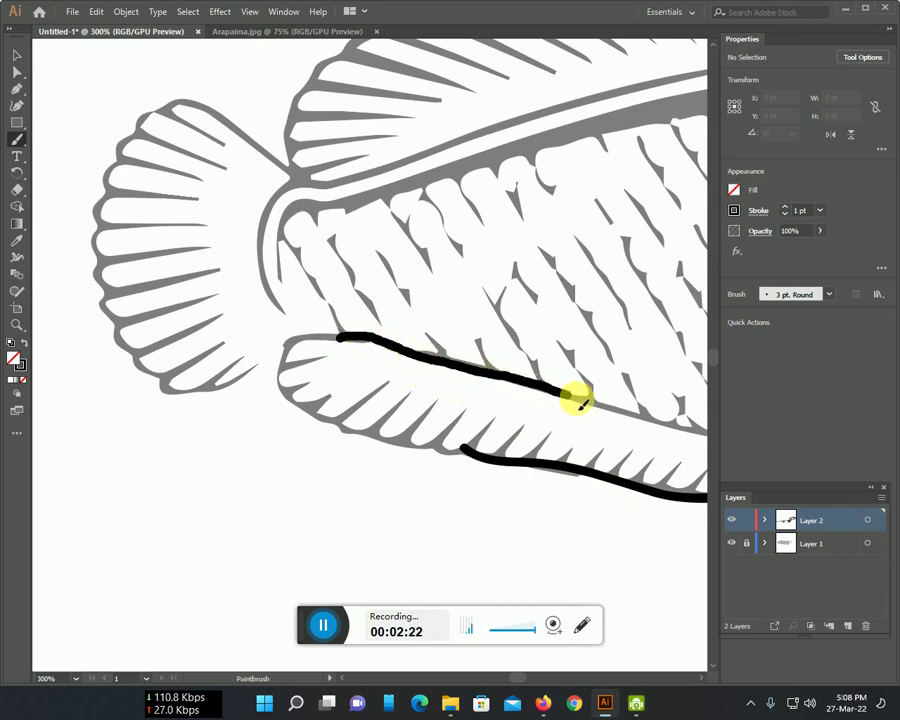
drag(345, 340, 338, 425)
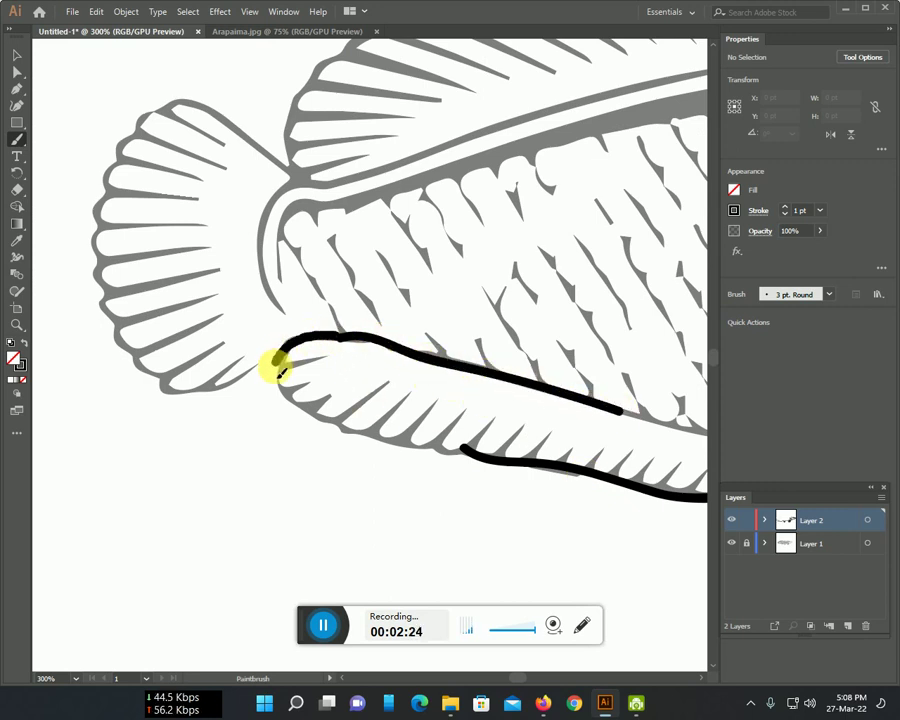
mouse_move(466, 450)
mouse_down()
mouse_move(296, 406)
mouse_move(378, 386)
mouse_move(430, 412)
mouse_move(469, 405)
mouse_up()
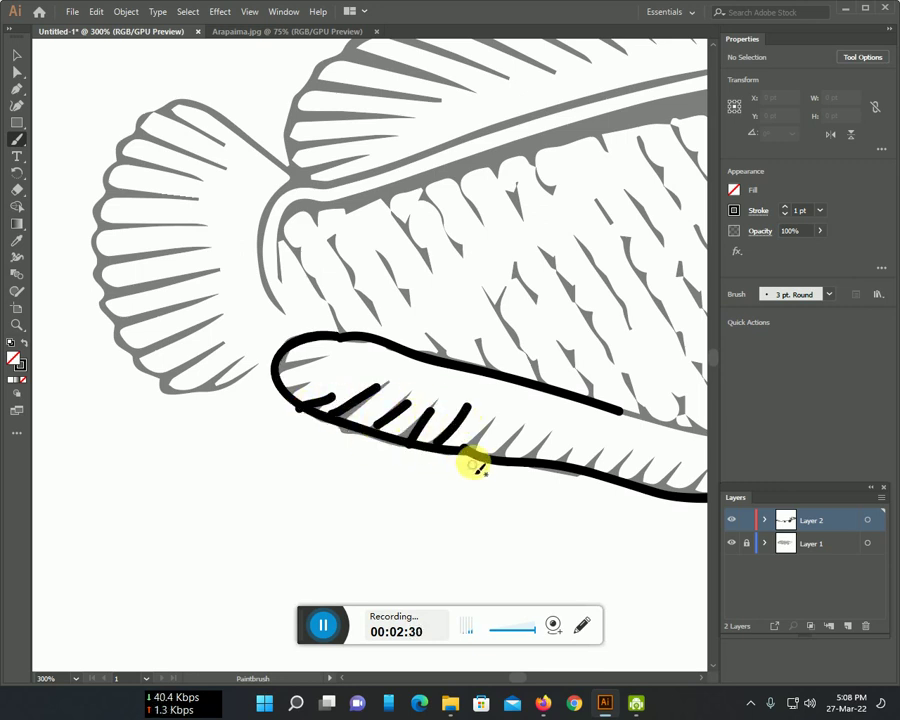
Hatch the rear fin's lower edge and join its upper outline to the body.
drag(494, 461, 514, 432)
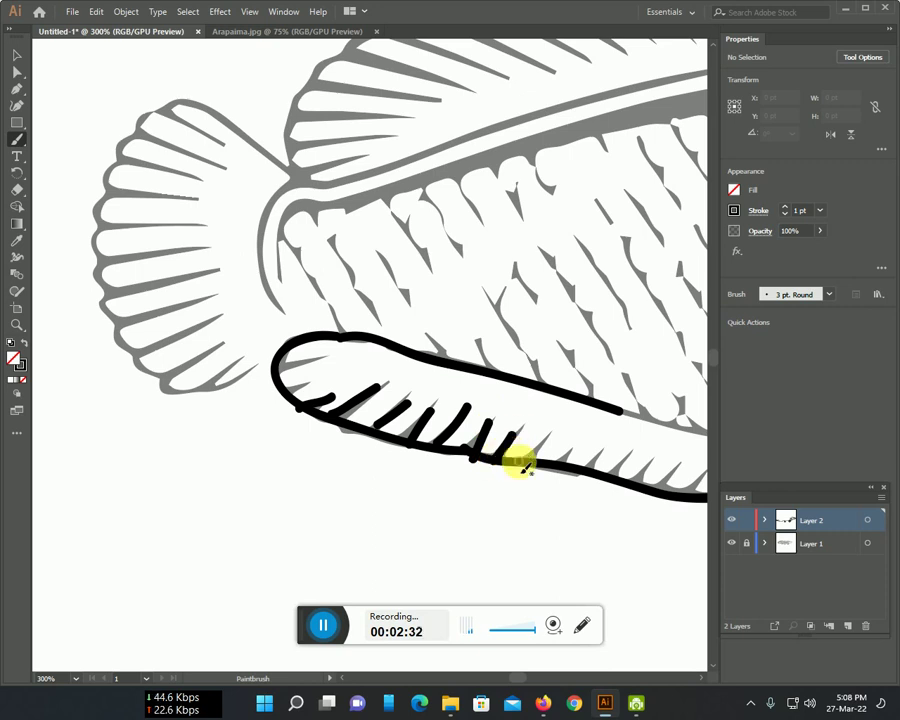
drag(530, 506, 337, 420)
mouse_move(302, 378)
mouse_down()
mouse_move(320, 353)
mouse_move(402, 362)
mouse_up()
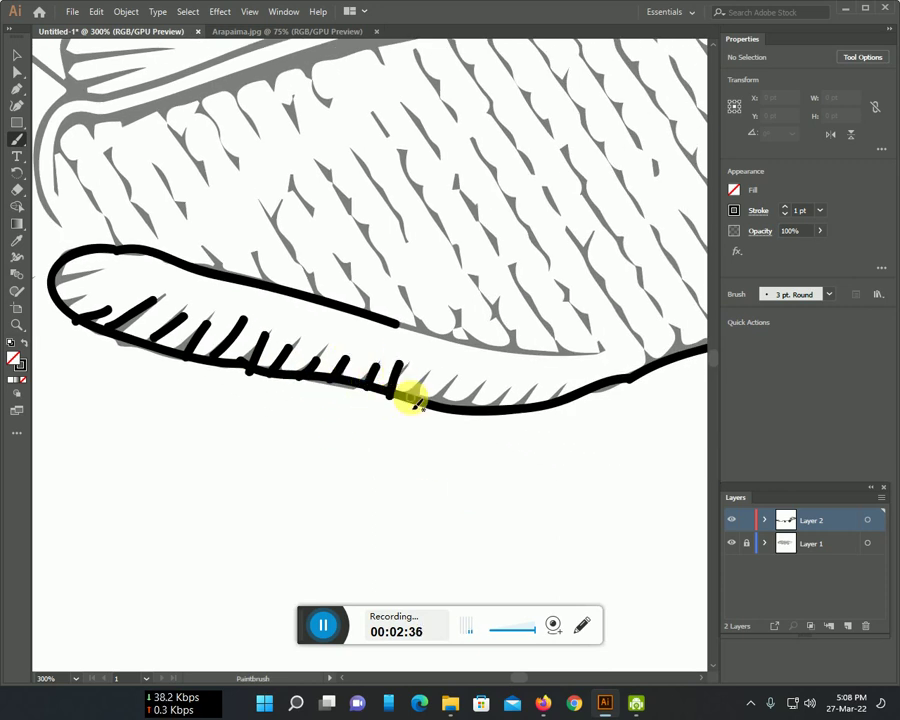
mouse_move(472, 408)
mouse_down()
mouse_move(483, 386)
mouse_move(564, 381)
mouse_up()
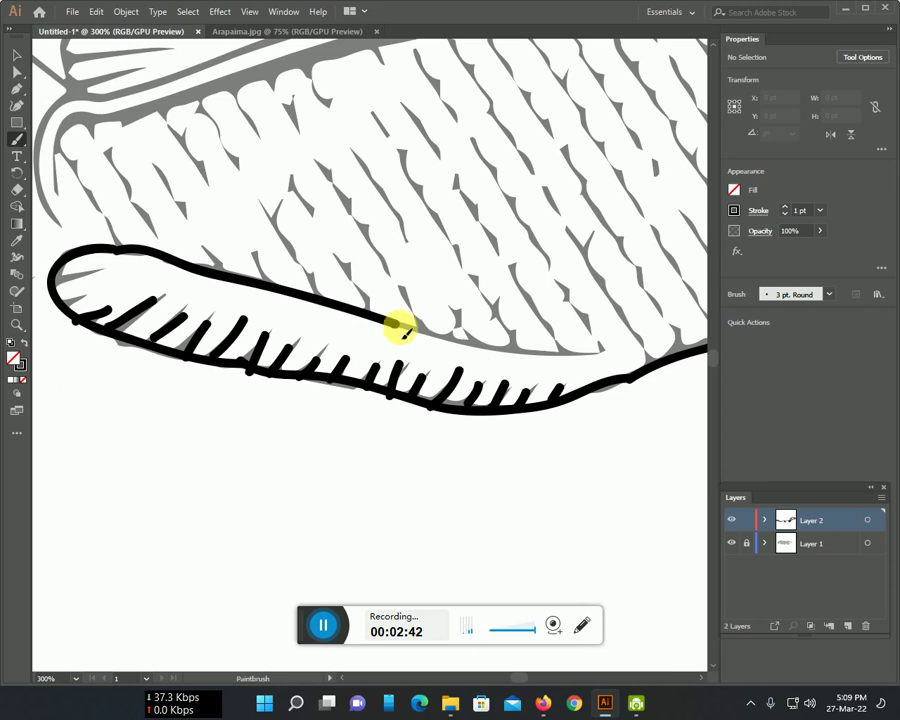
drag(398, 326, 633, 352)
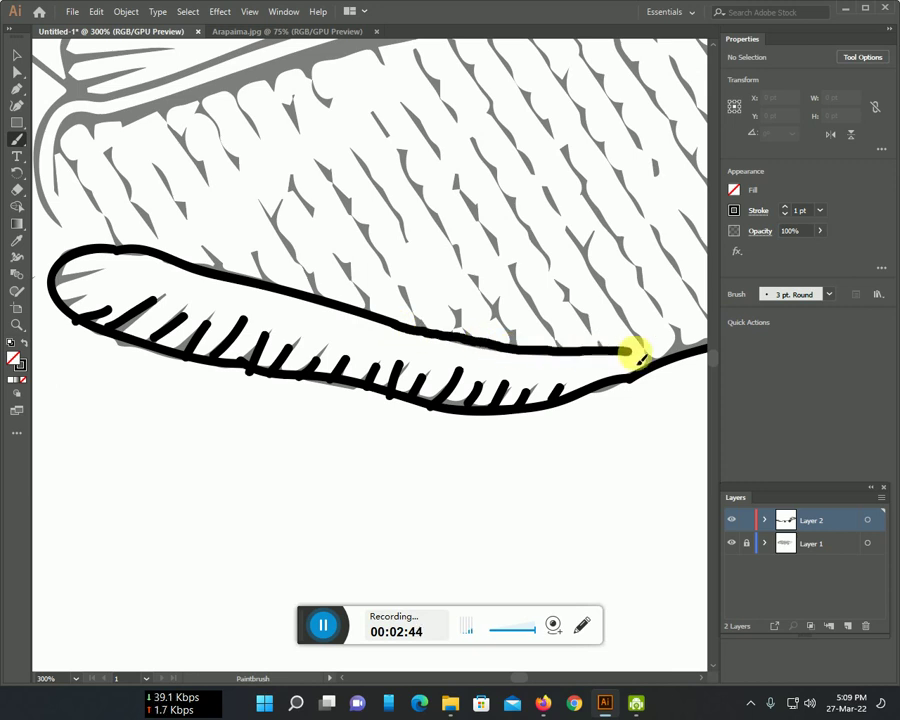
drag(332, 372, 596, 516)
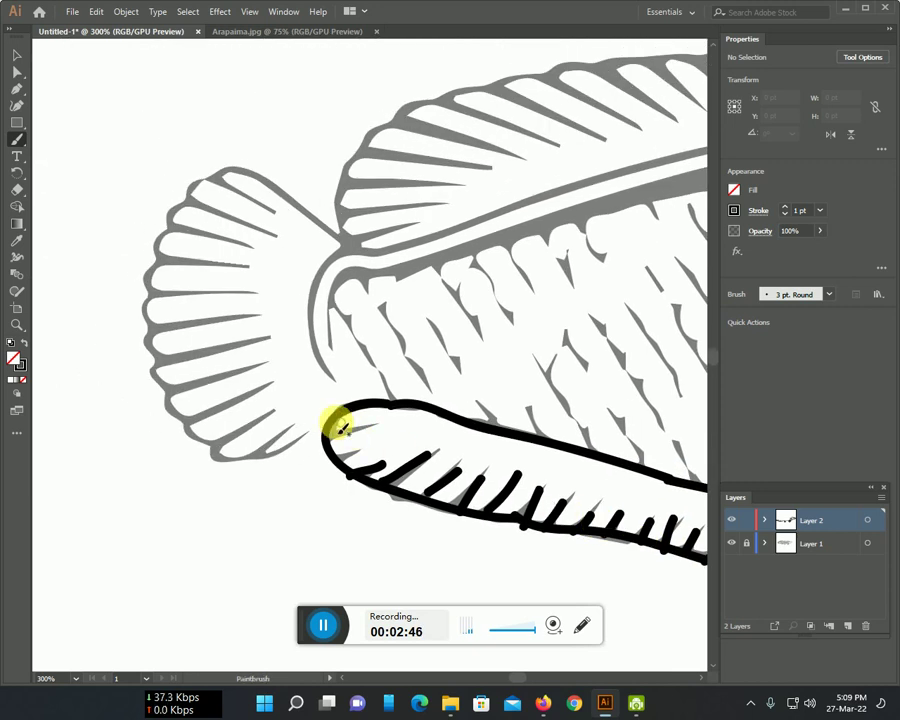
Outline the tail fin's lower, rear and top edges and the curve joining it to the body.
drag(310, 432, 225, 463)
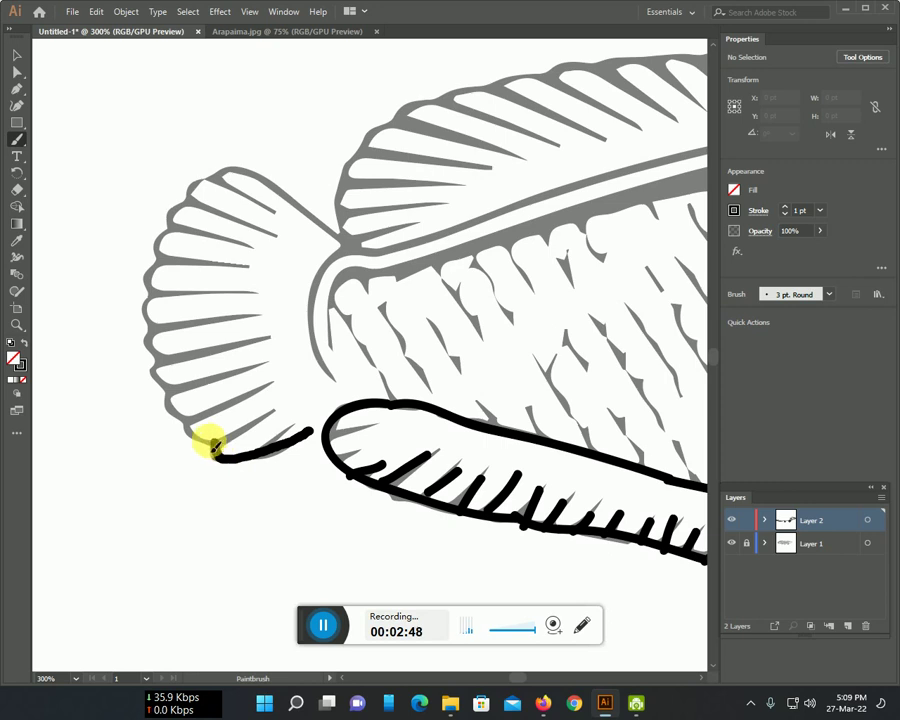
drag(163, 380, 152, 293)
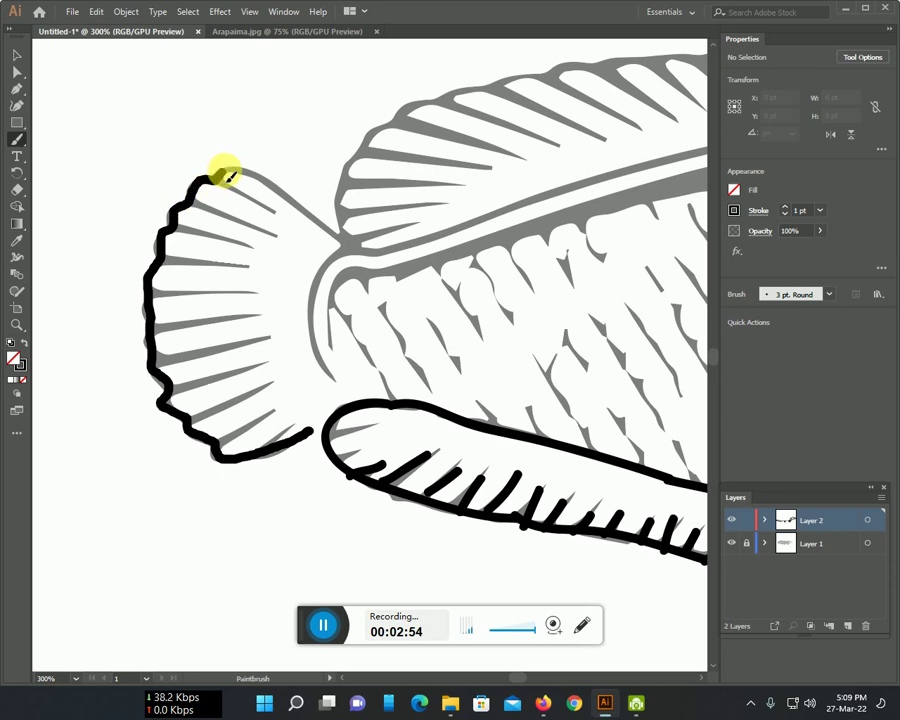
drag(257, 178, 347, 241)
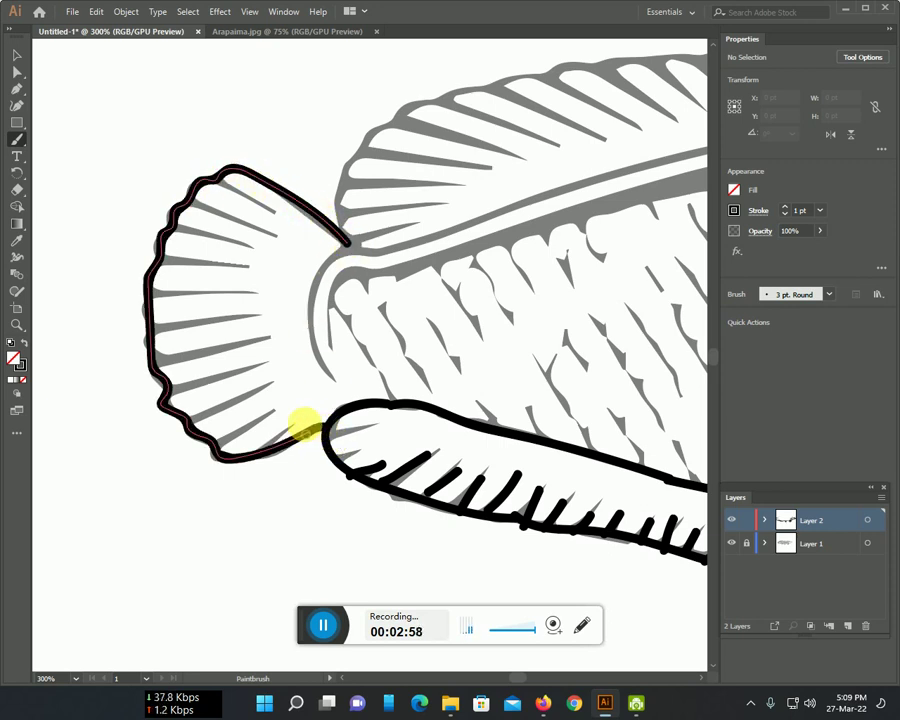
drag(344, 261, 320, 293)
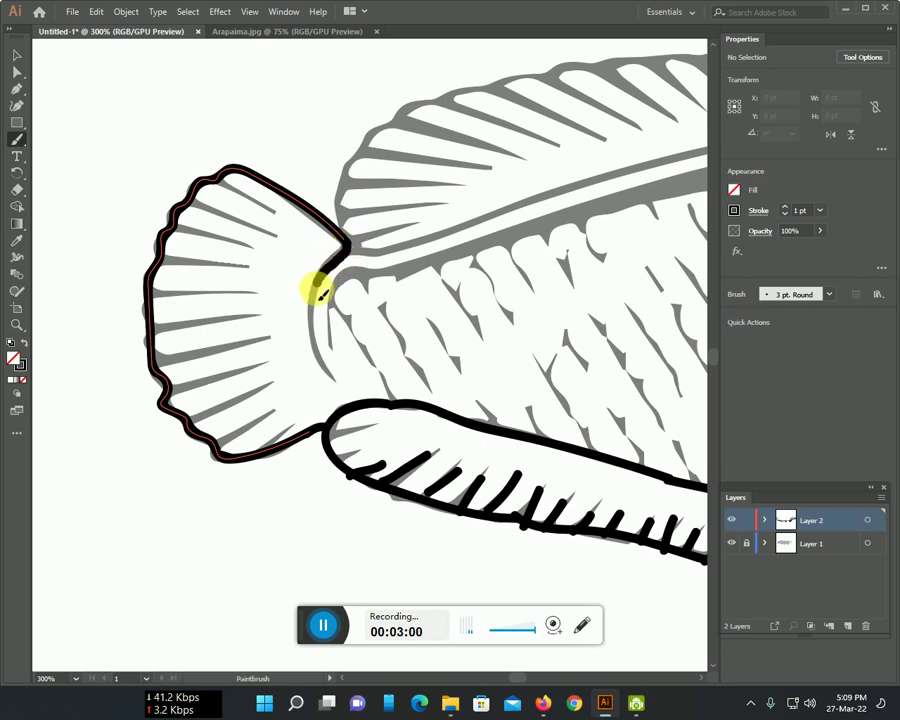
drag(314, 345, 333, 379)
Fill the tail fin with ten ray lines top to bottom, then start a line at the dorsal fin's base.
drag(245, 199, 274, 212)
drag(215, 218, 267, 235)
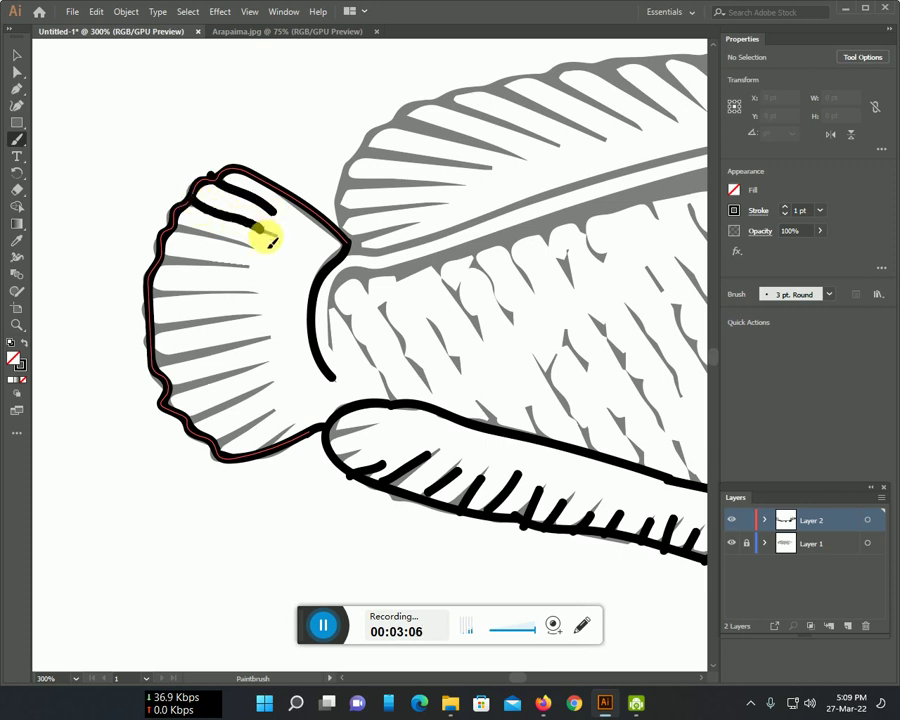
drag(180, 226, 248, 242)
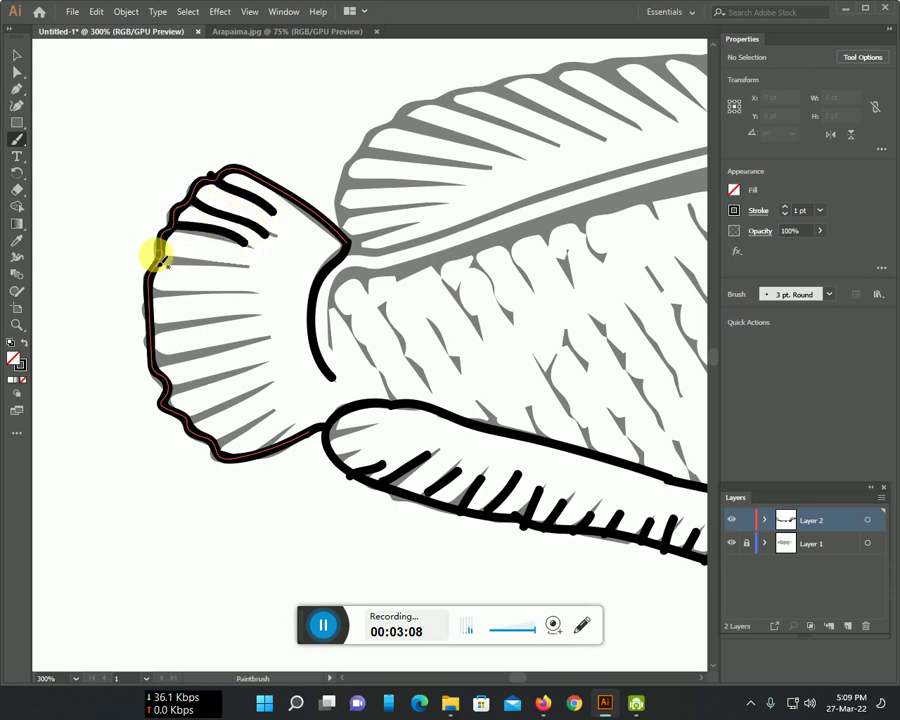
drag(157, 254, 248, 272)
drag(157, 295, 245, 296)
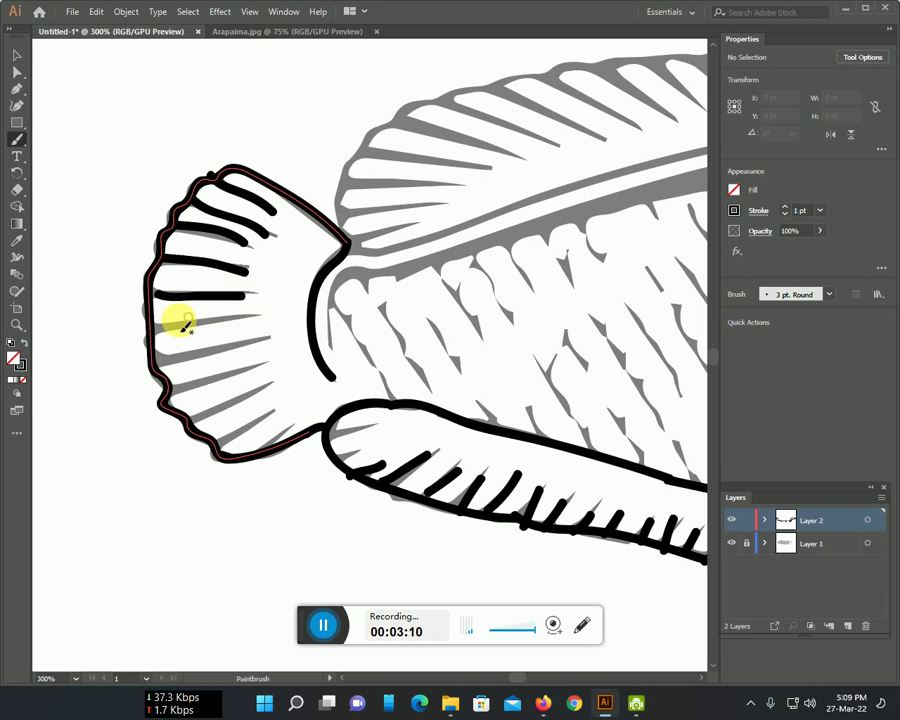
drag(150, 326, 252, 318)
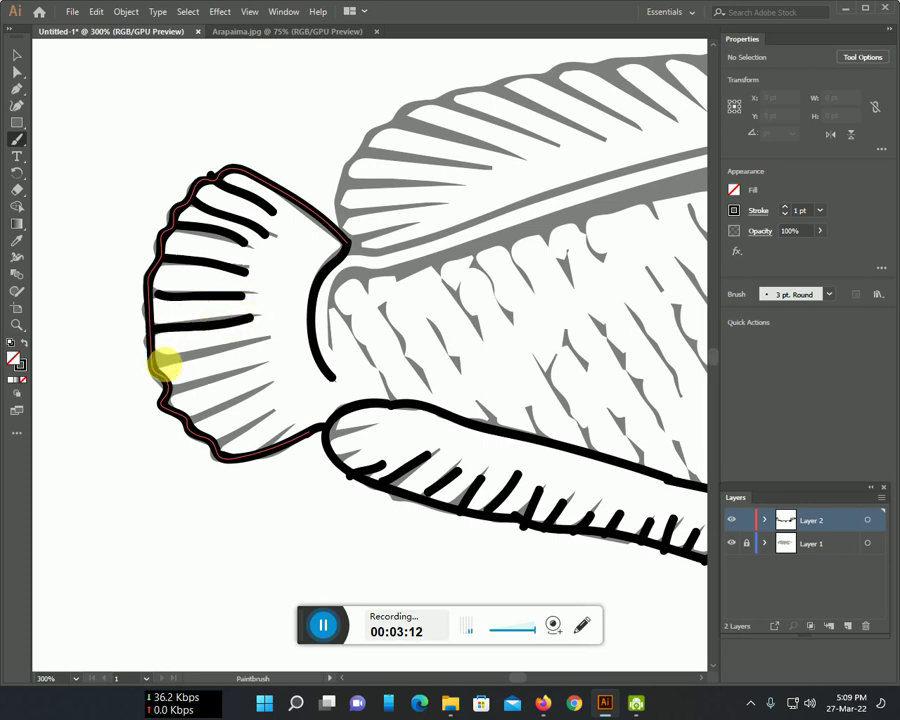
drag(157, 348, 262, 340)
drag(167, 382, 265, 363)
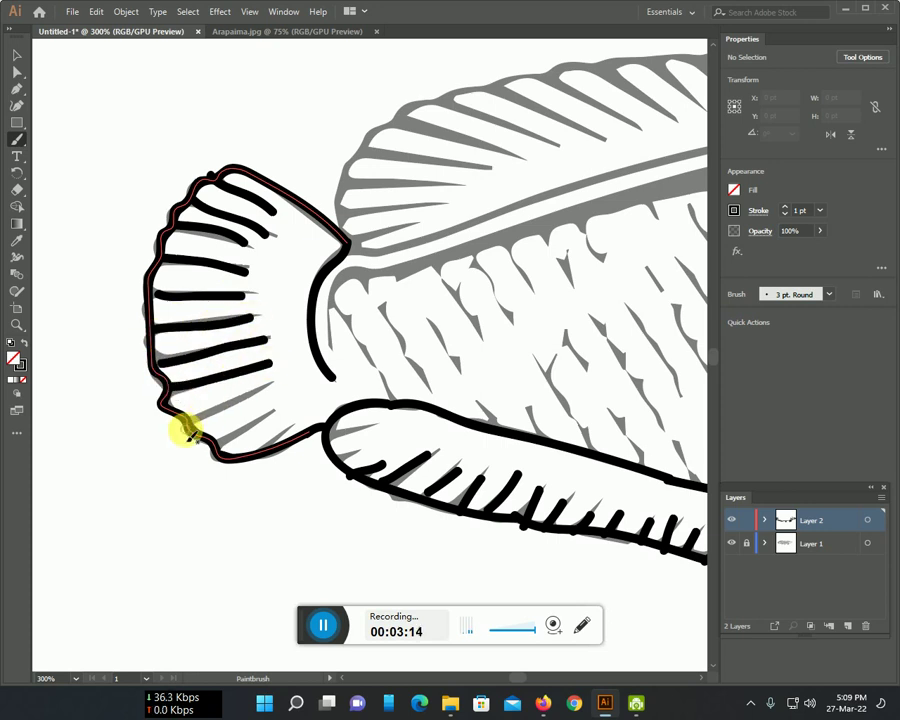
drag(190, 432, 261, 402)
drag(201, 452, 271, 422)
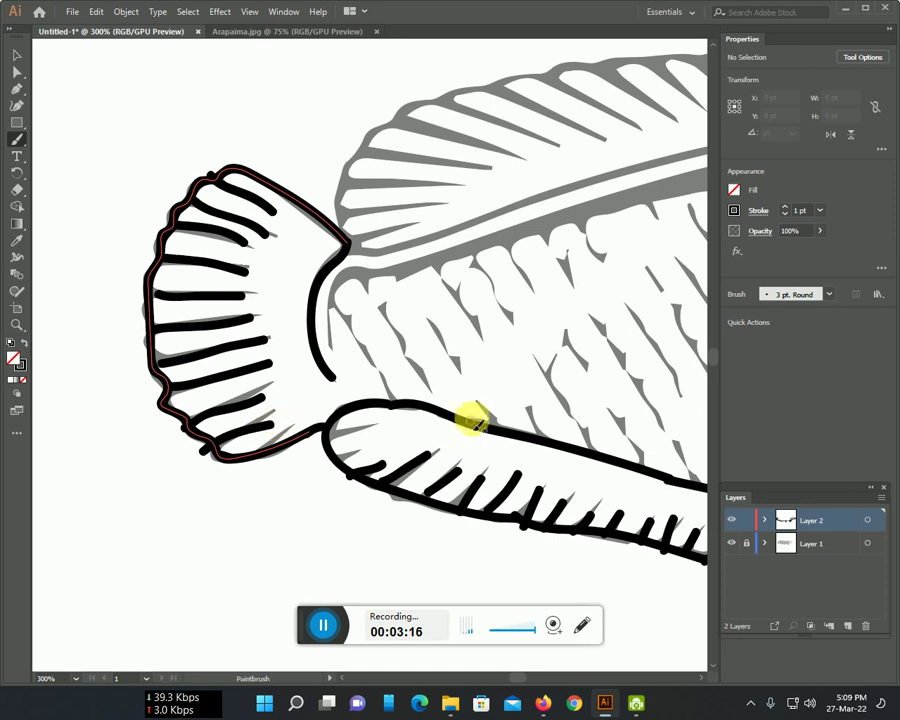
mouse_move(471, 420)
mouse_down()
mouse_move(301, 536)
mouse_move(90, 466)
mouse_up()
mouse_move(50, 414)
mouse_down()
mouse_move(133, 410)
mouse_move(395, 323)
mouse_up()
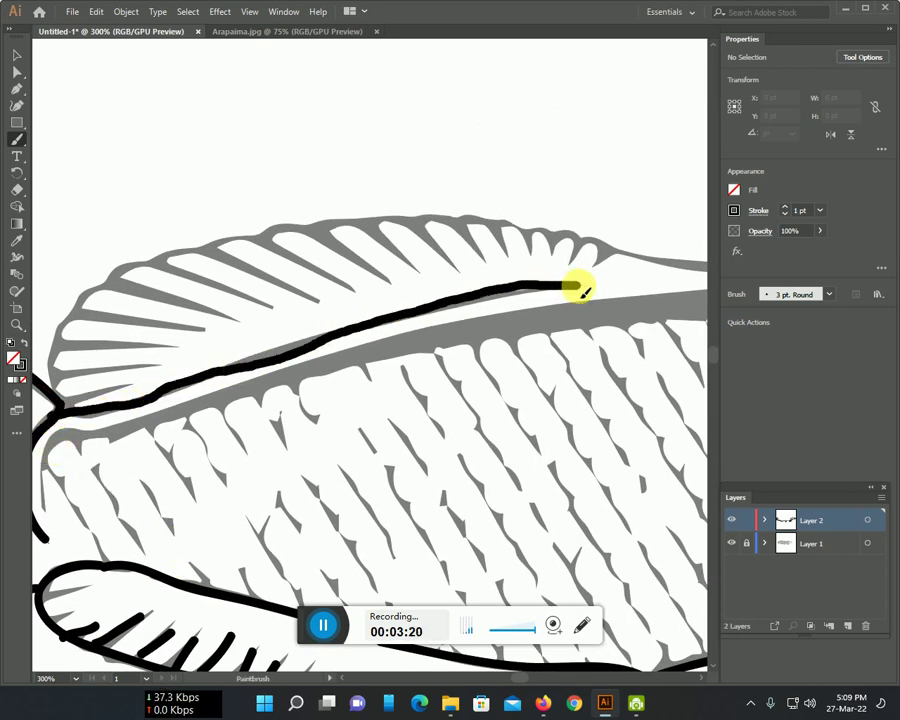
Trace the dorsal fin's lower and upper edges along the back.
mouse_move(47, 440)
mouse_down()
mouse_move(480, 328)
mouse_move(705, 298)
mouse_up()
mouse_move(56, 404)
mouse_down()
mouse_move(57, 345)
mouse_move(106, 281)
mouse_move(213, 243)
mouse_move(364, 217)
mouse_move(603, 250)
mouse_up()
scroll(590, 335, down, 2)
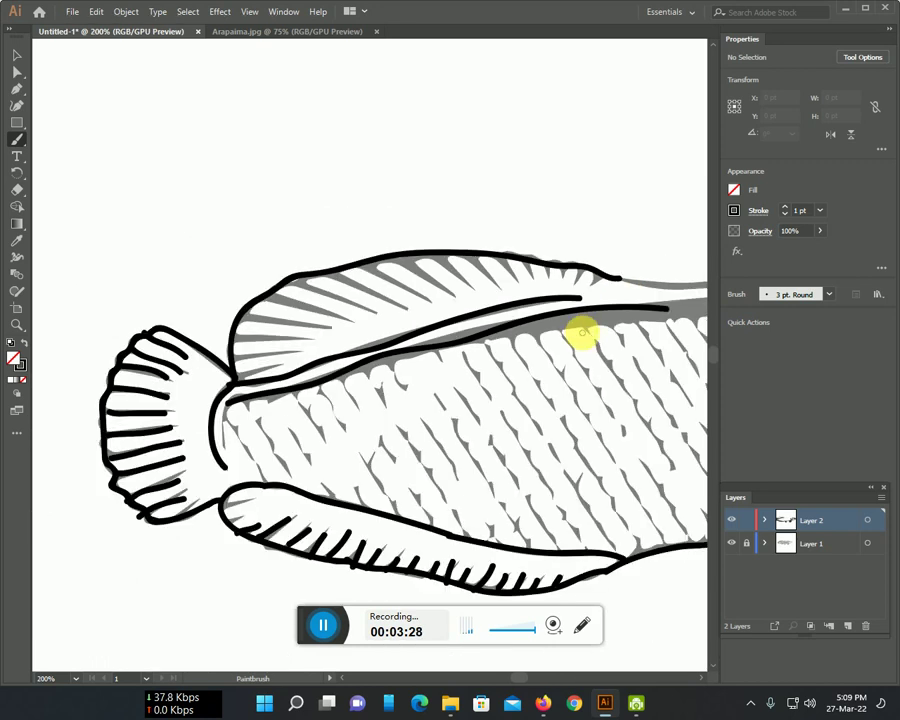
scroll(581, 333, up, 2)
mouse_move(165, 406)
mouse_down()
mouse_move(168, 386)
mouse_move(685, 378)
mouse_up()
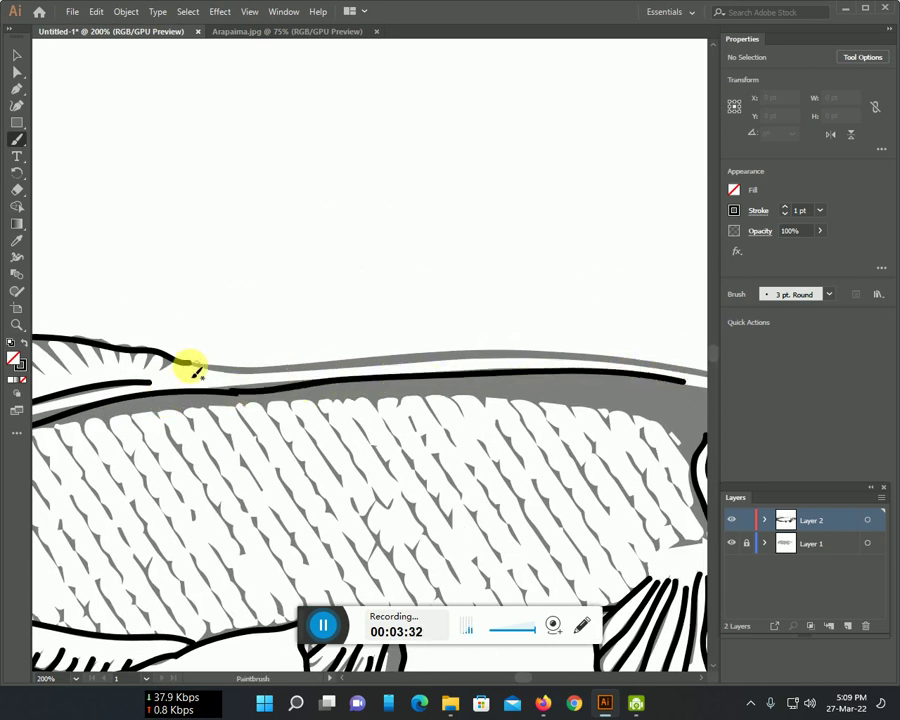
drag(196, 372, 676, 364)
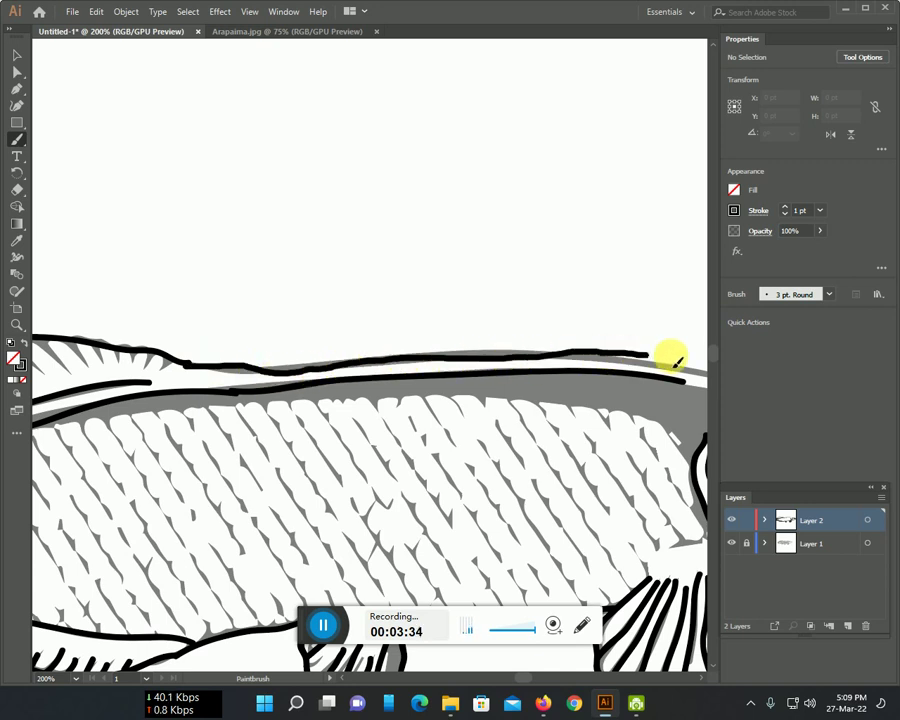
Extend the back line to the head and zoom out to 100% to view the whole fish.
mouse_move(590, 420)
mouse_down()
mouse_move(220, 390)
mouse_move(205, 325)
mouse_up()
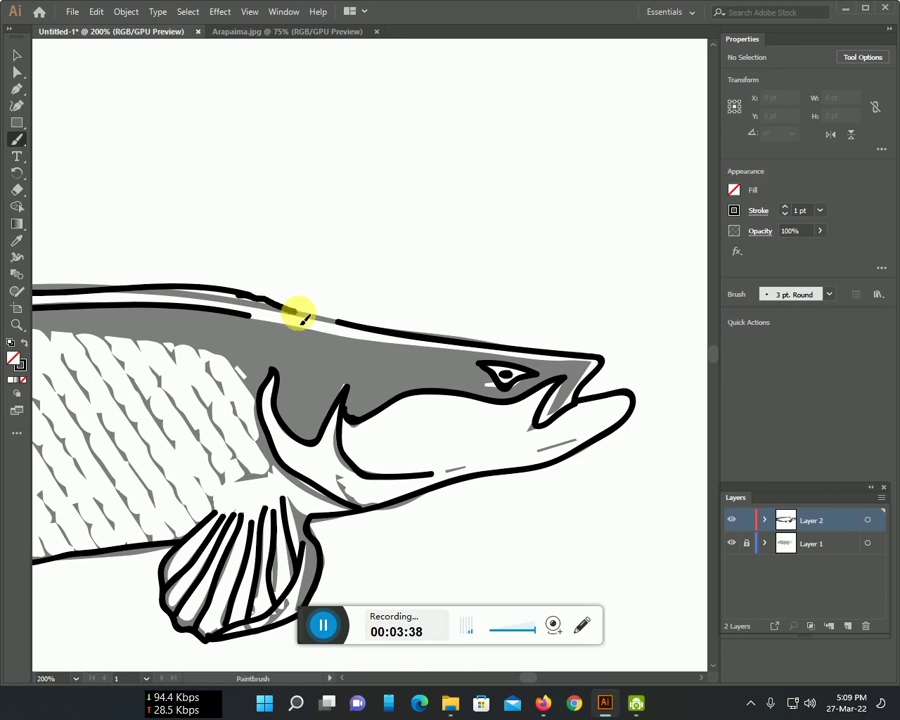
drag(248, 316, 280, 322)
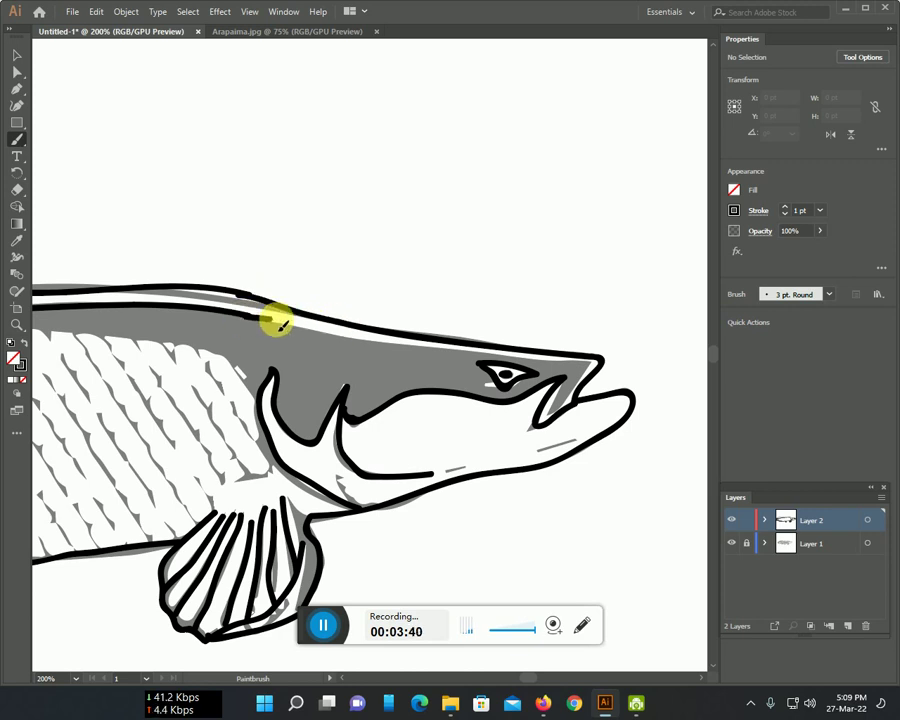
scroll(318, 325, down, 2)
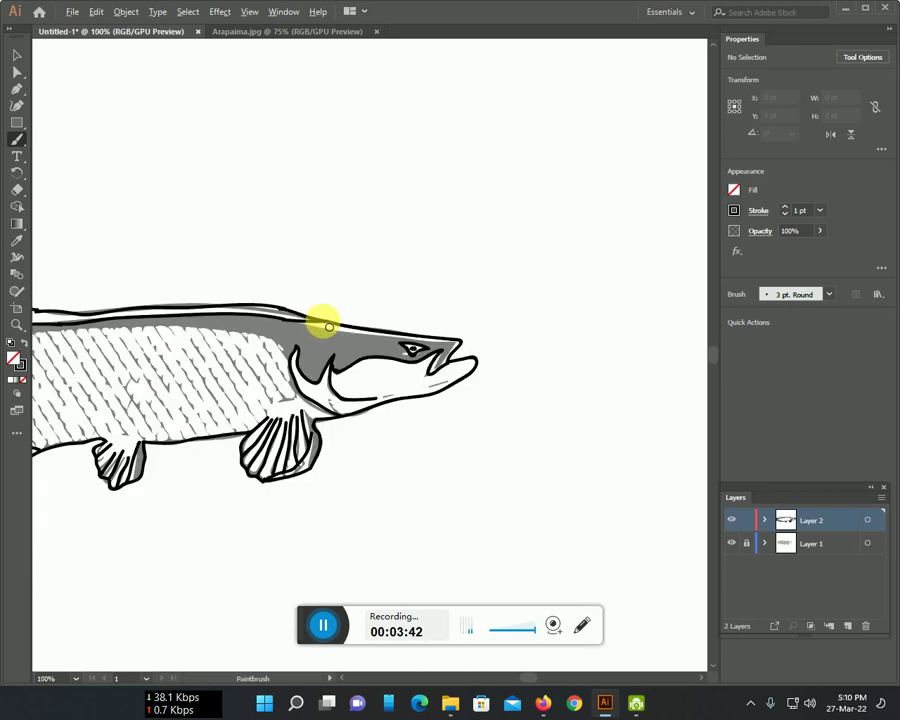
mouse_move(252, 330)
mouse_down()
mouse_move(392, 312)
mouse_move(465, 265)
mouse_up()
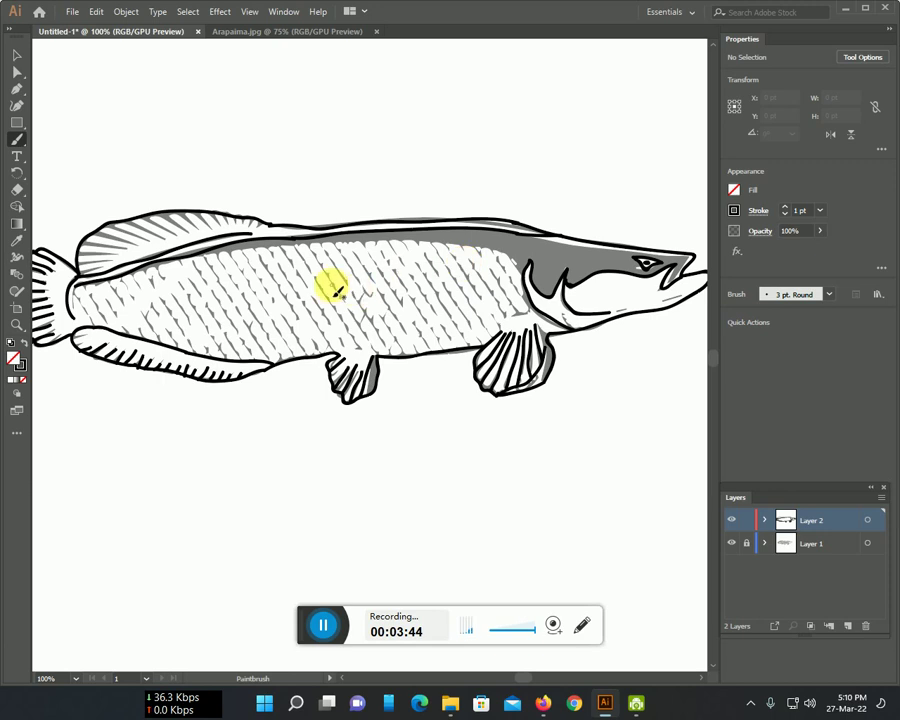